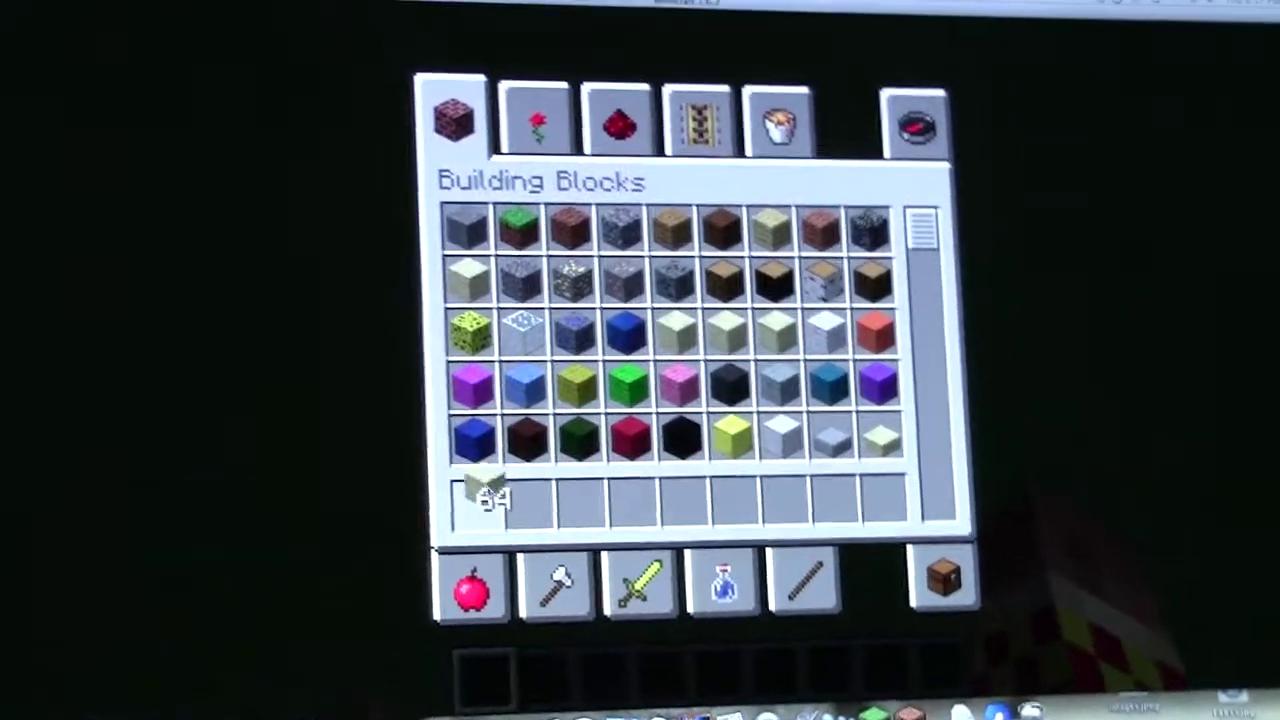
# Move sandstone, a white block, glass and stone slabs from Building Blocks into hotbar slots 1–4
pyautogui.click(480, 500)
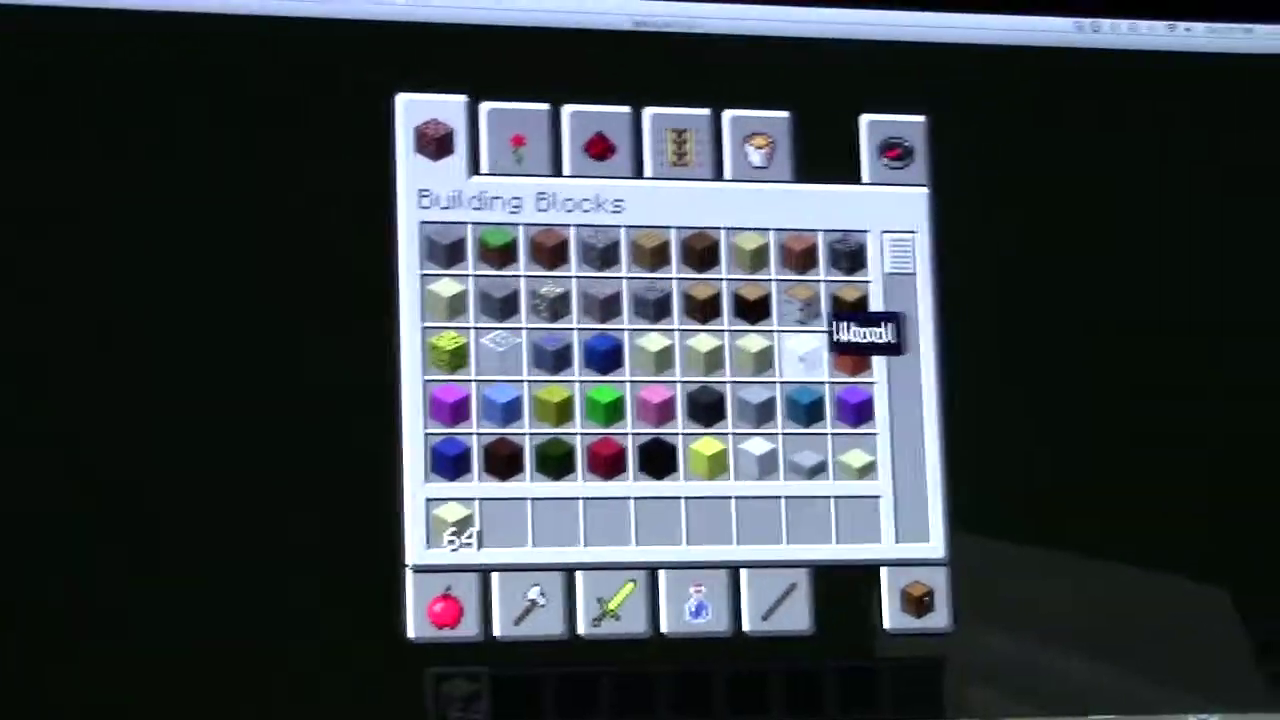
pyautogui.click(500, 345)
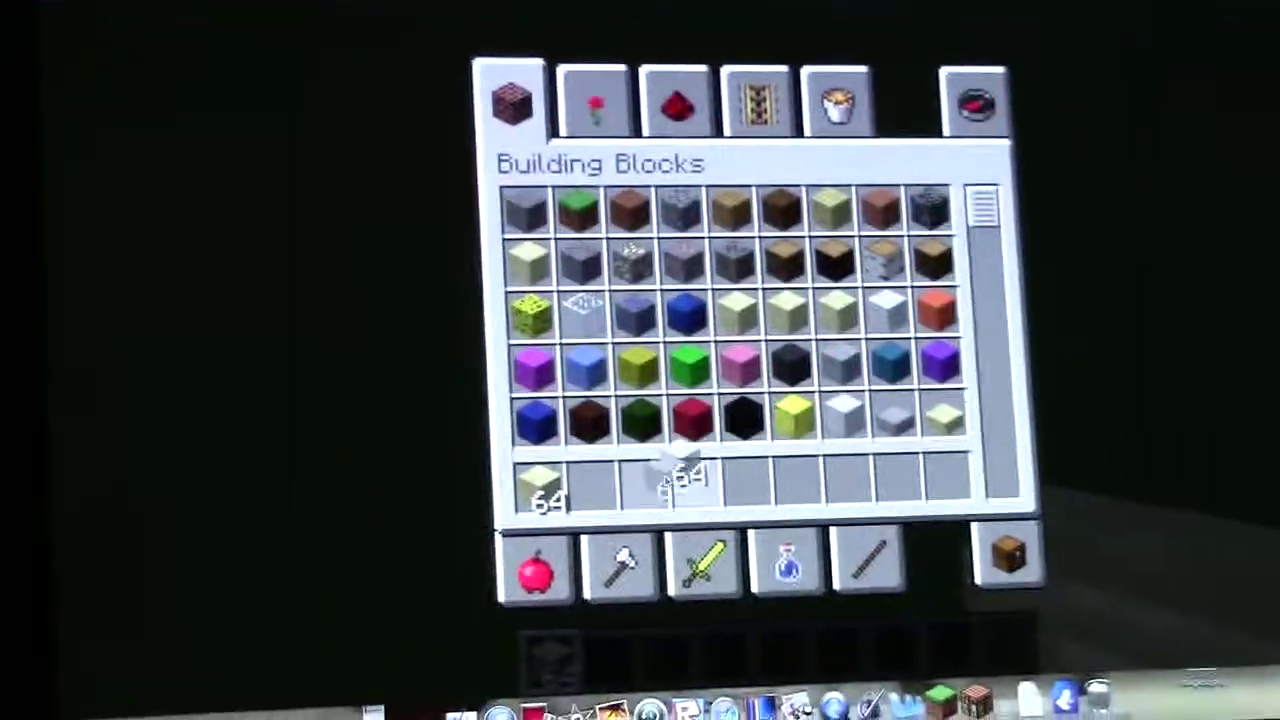
pyautogui.click(505, 522)
pyautogui.click(620, 255)
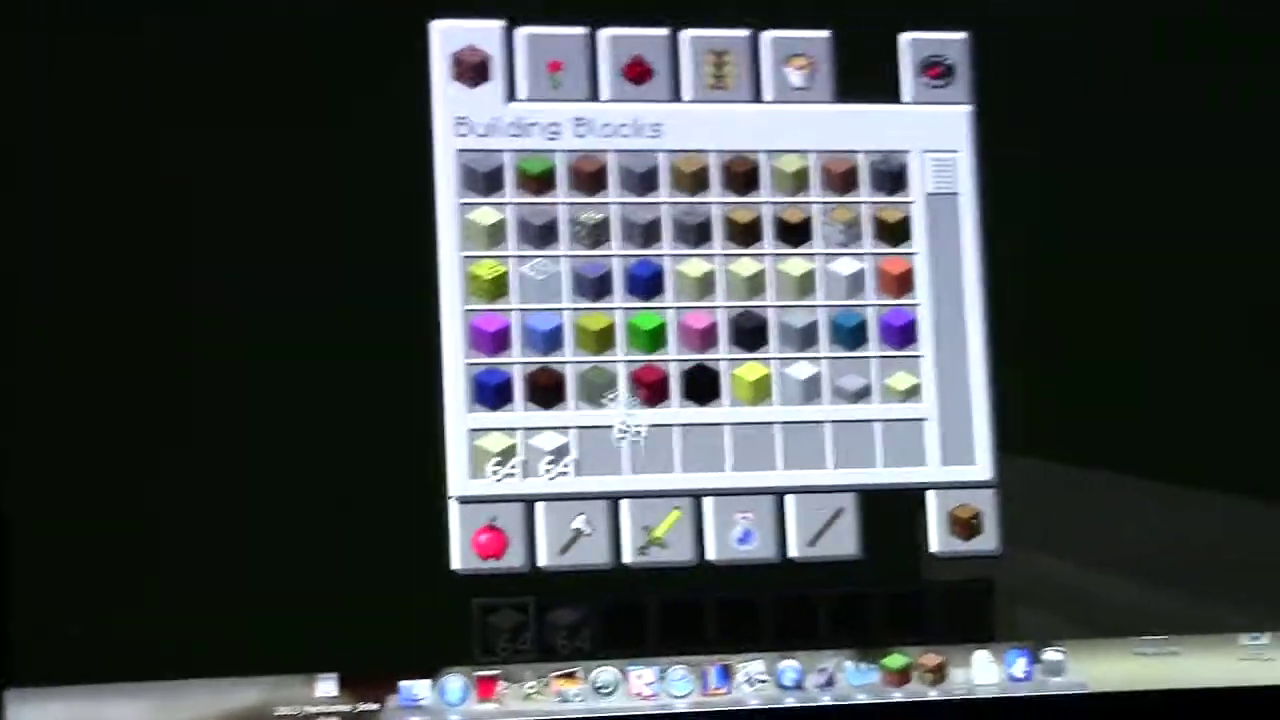
pyautogui.click(677, 425)
pyautogui.click(923, 357)
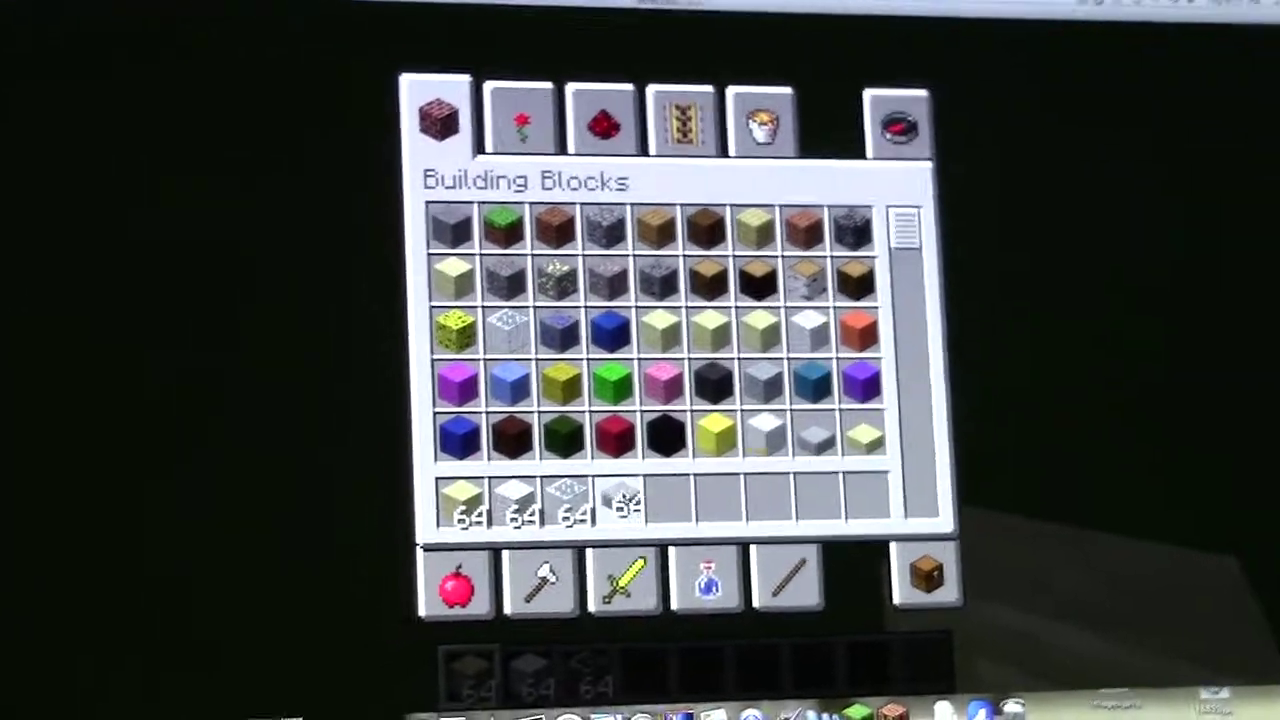
pyautogui.click(600, 512)
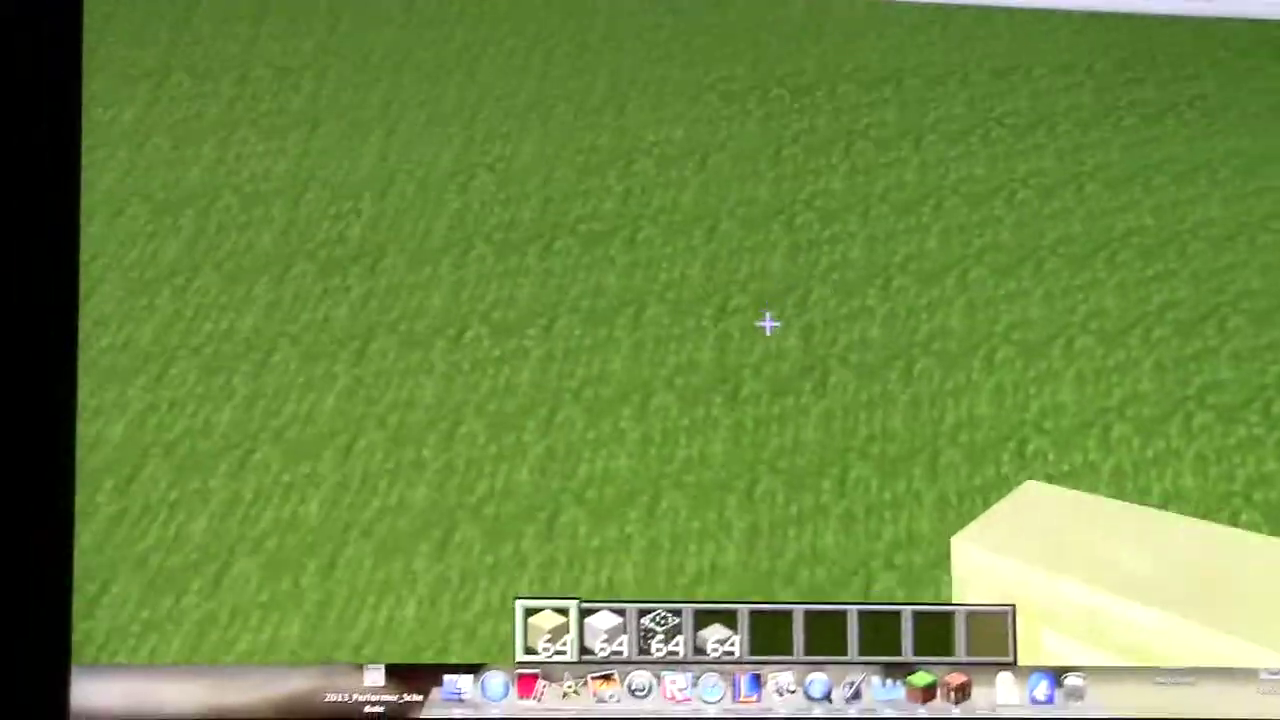
# Place white and sandstone blocks on the grass and stock Oak Wood in hotbar slot 6
pyautogui.rightClick(692, 396)
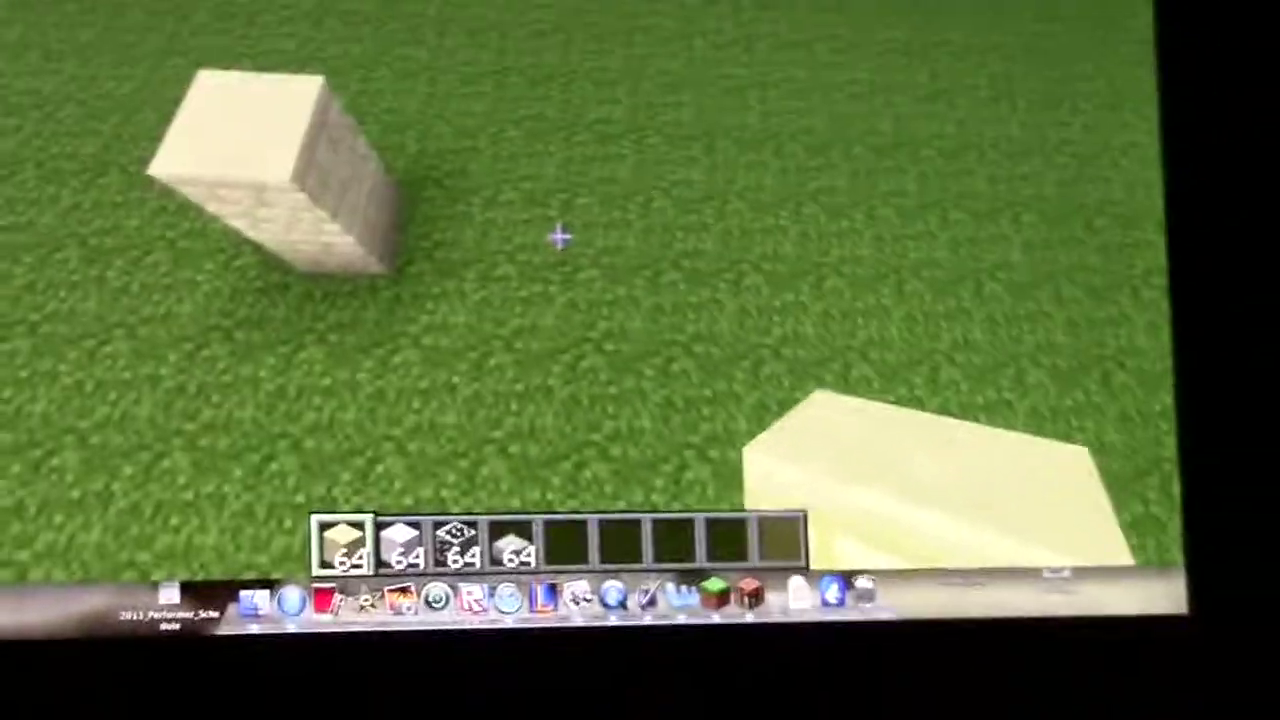
pyautogui.rightClick(559, 237)
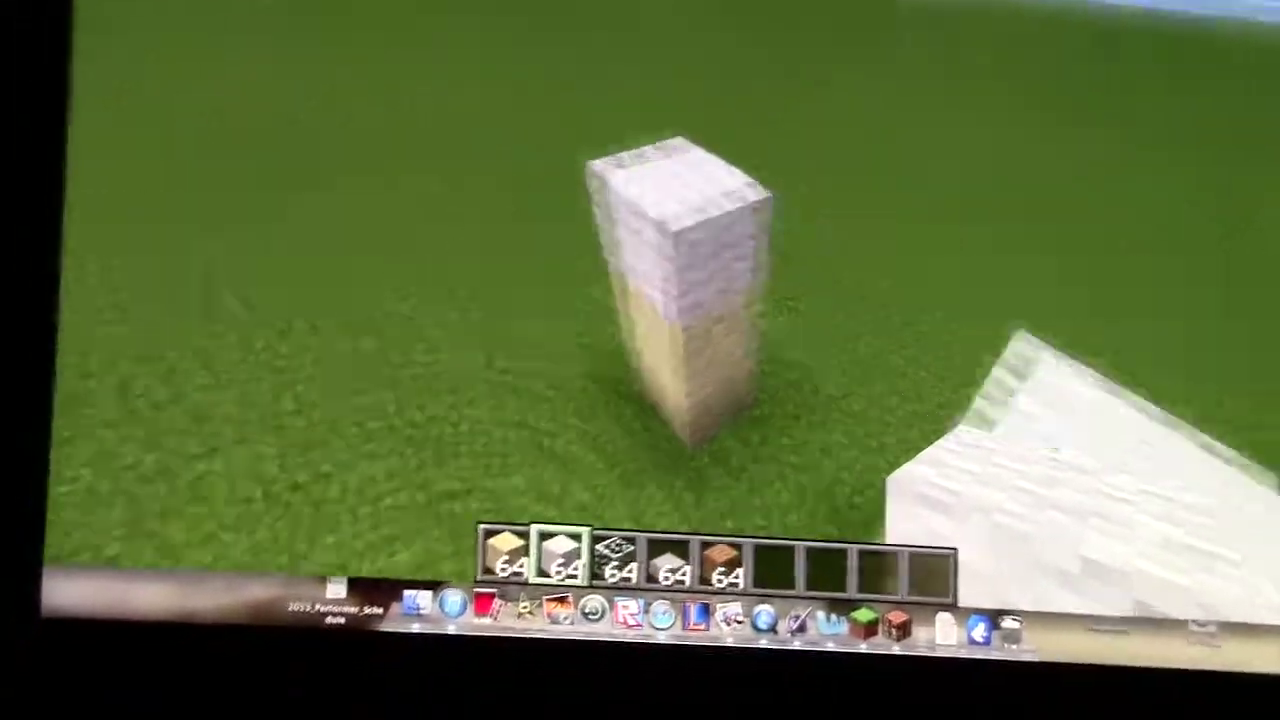
pyautogui.press('e')
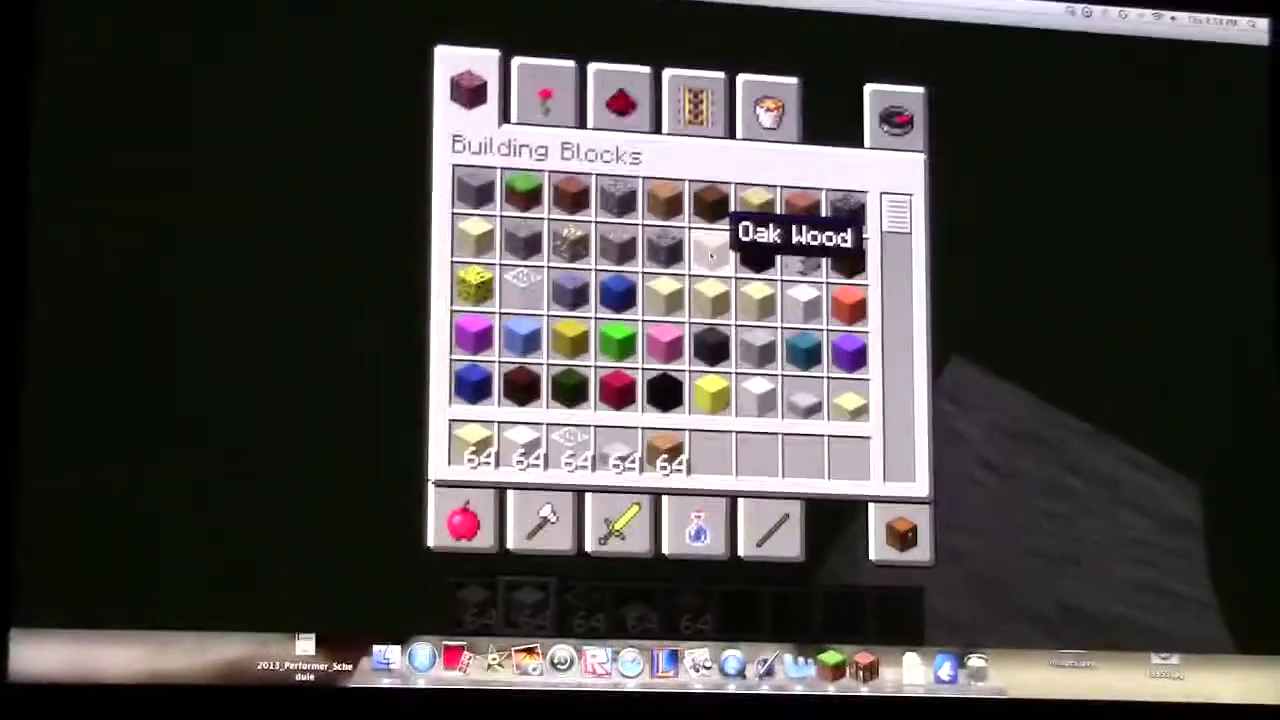
pyautogui.click(735, 230)
pyautogui.click(738, 478)
pyautogui.press('e')
# Bridge the two pillars with oak wood, removing one misplaced block
pyautogui.press('6')
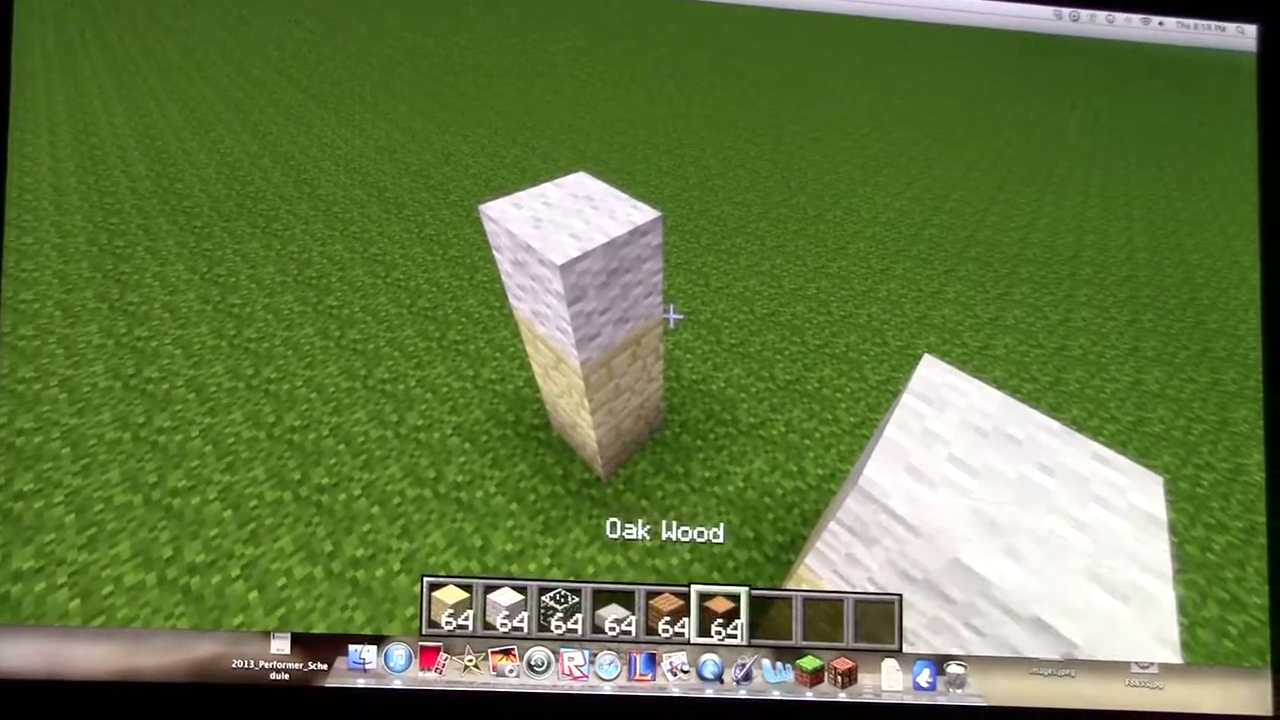
pyautogui.rightClick(720, 320)
pyautogui.click(677, 423)
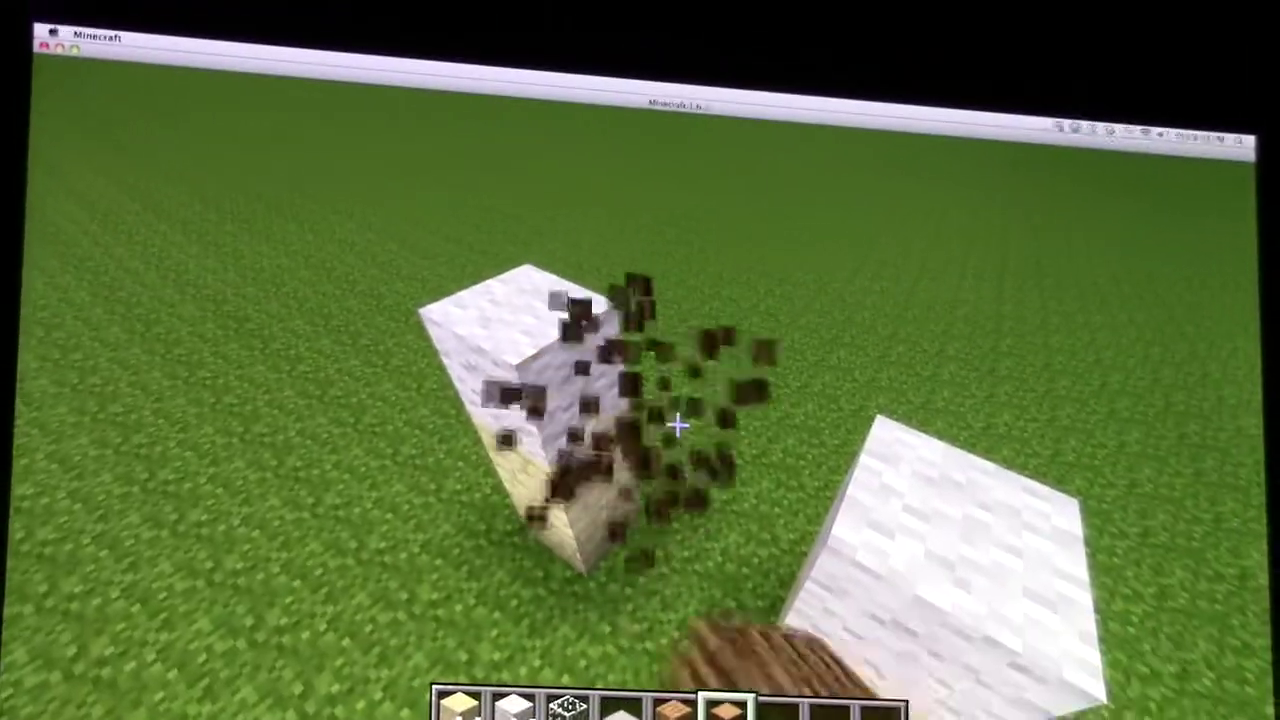
pyautogui.rightClick(690, 230)
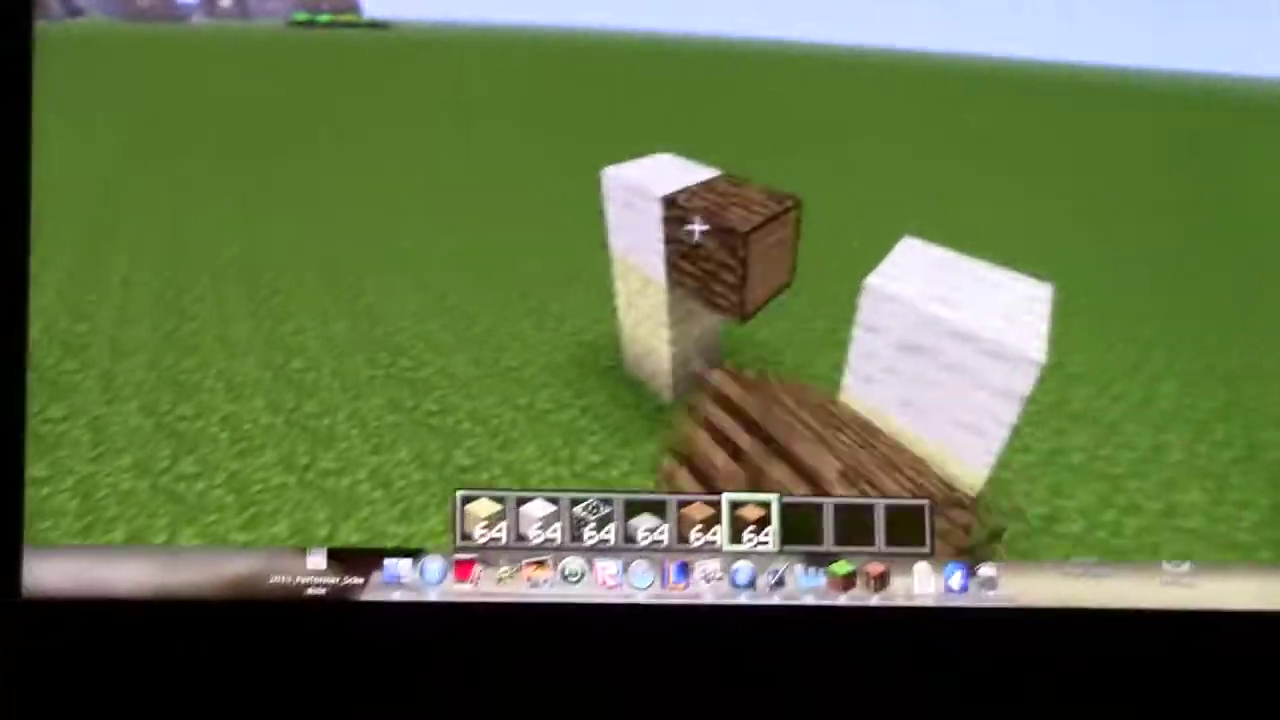
pyautogui.rightClick(672, 241)
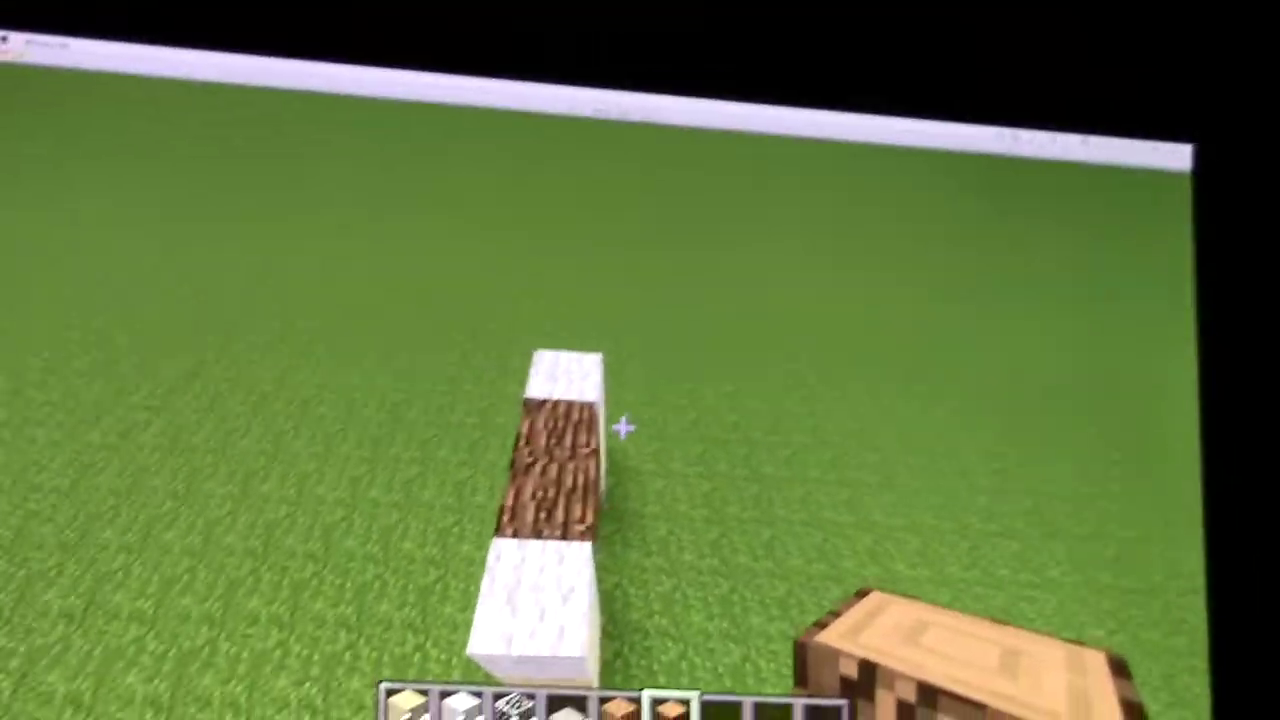
# Add a stack of wooden slabs to hotbar slot 7
pyautogui.press('e')
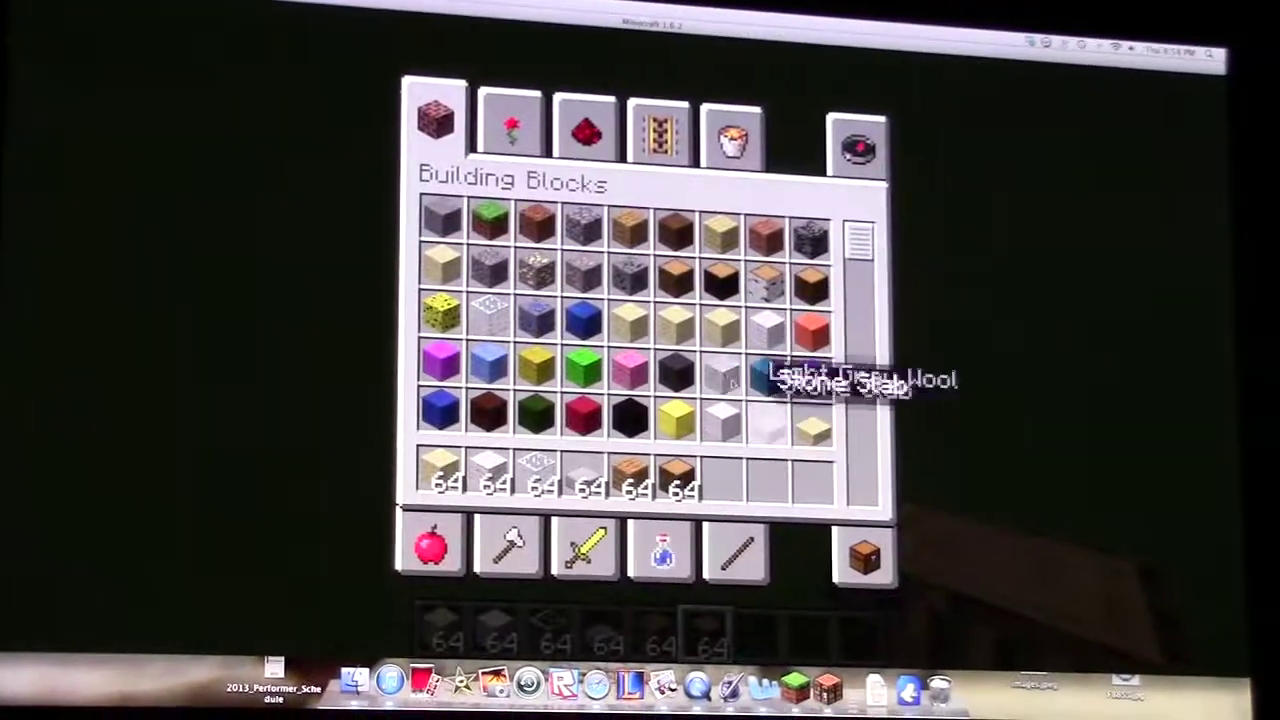
pyautogui.scroll(-1, 670, 300)
pyautogui.scroll(-3, 668, 264)
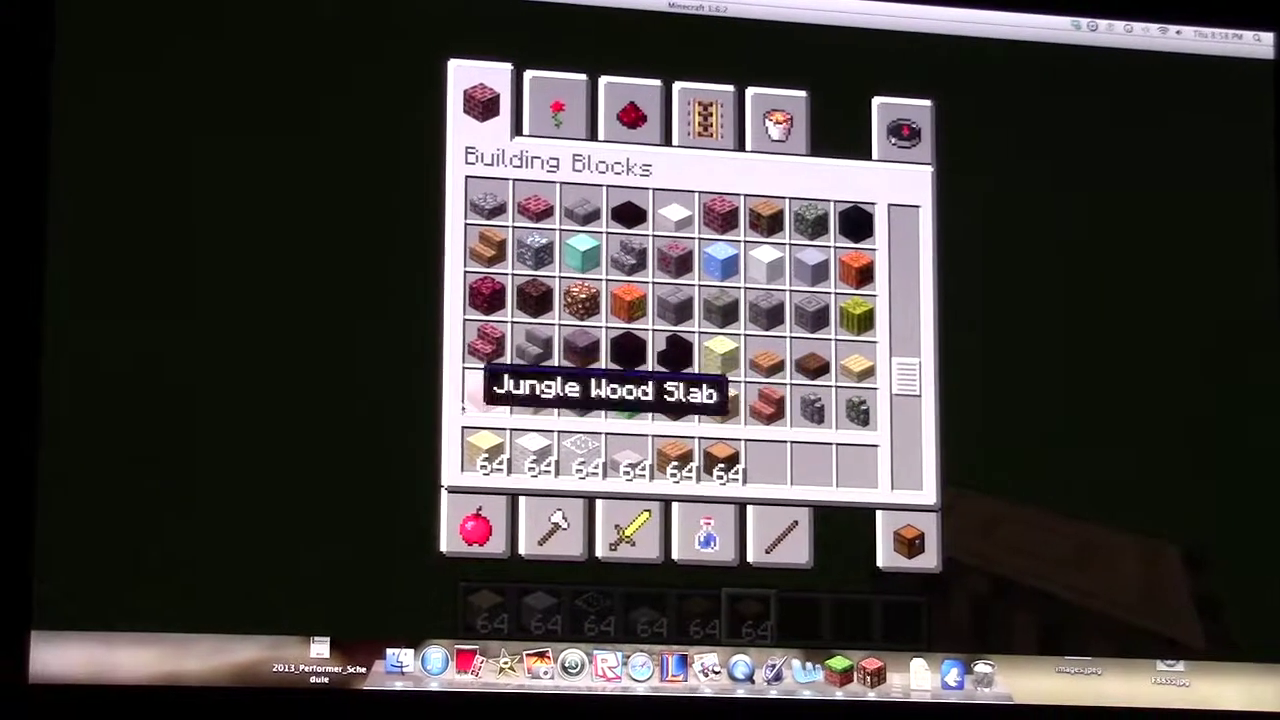
pyautogui.click(765, 355)
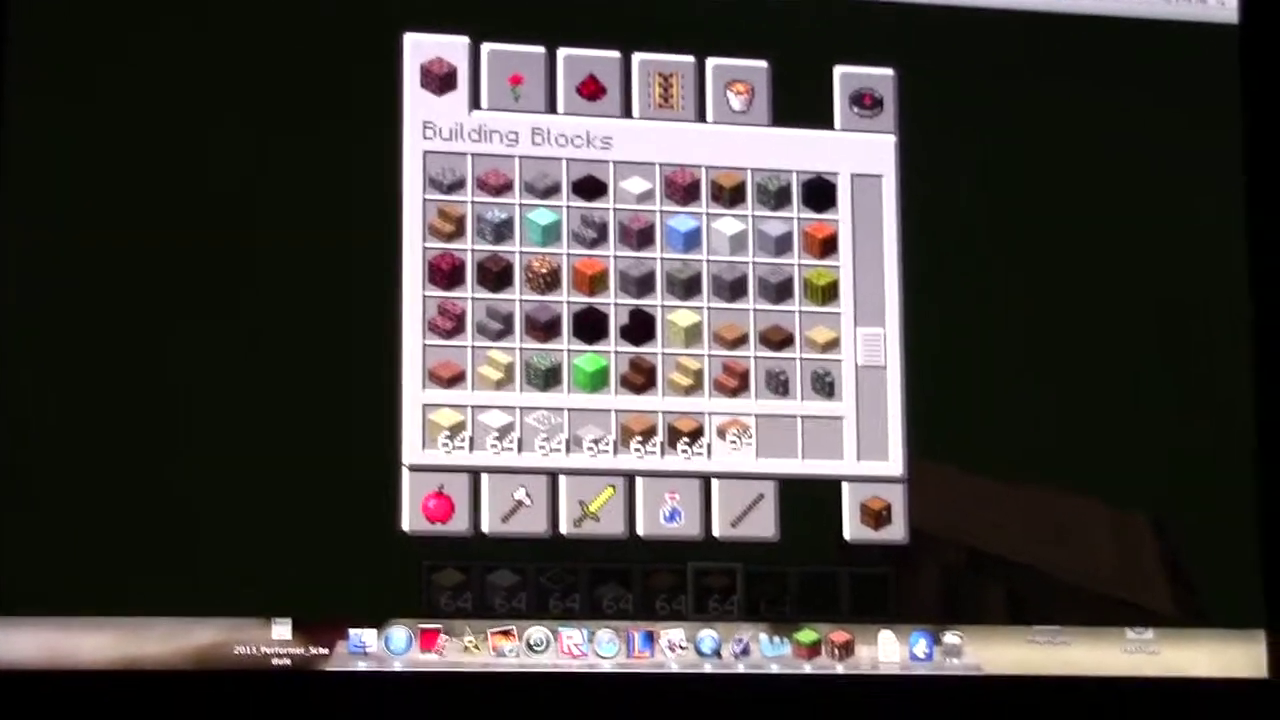
pyautogui.click(765, 460)
pyautogui.press('e')
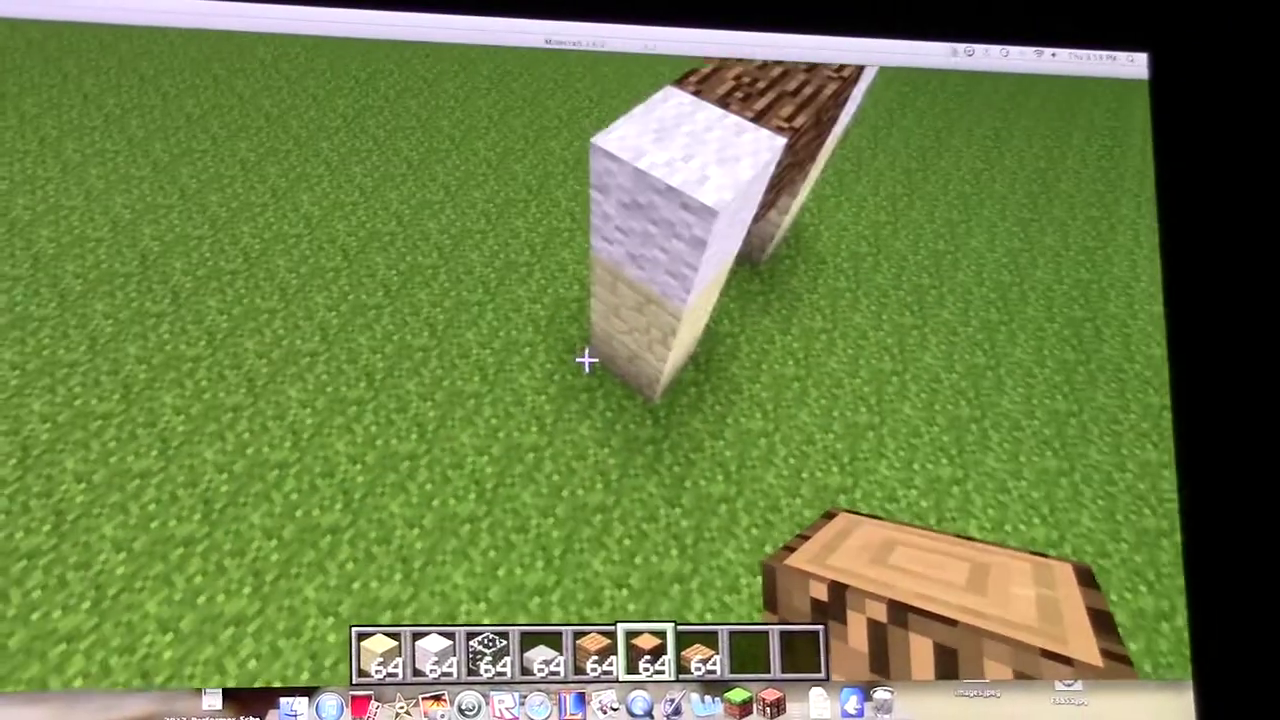
pyautogui.press('3')
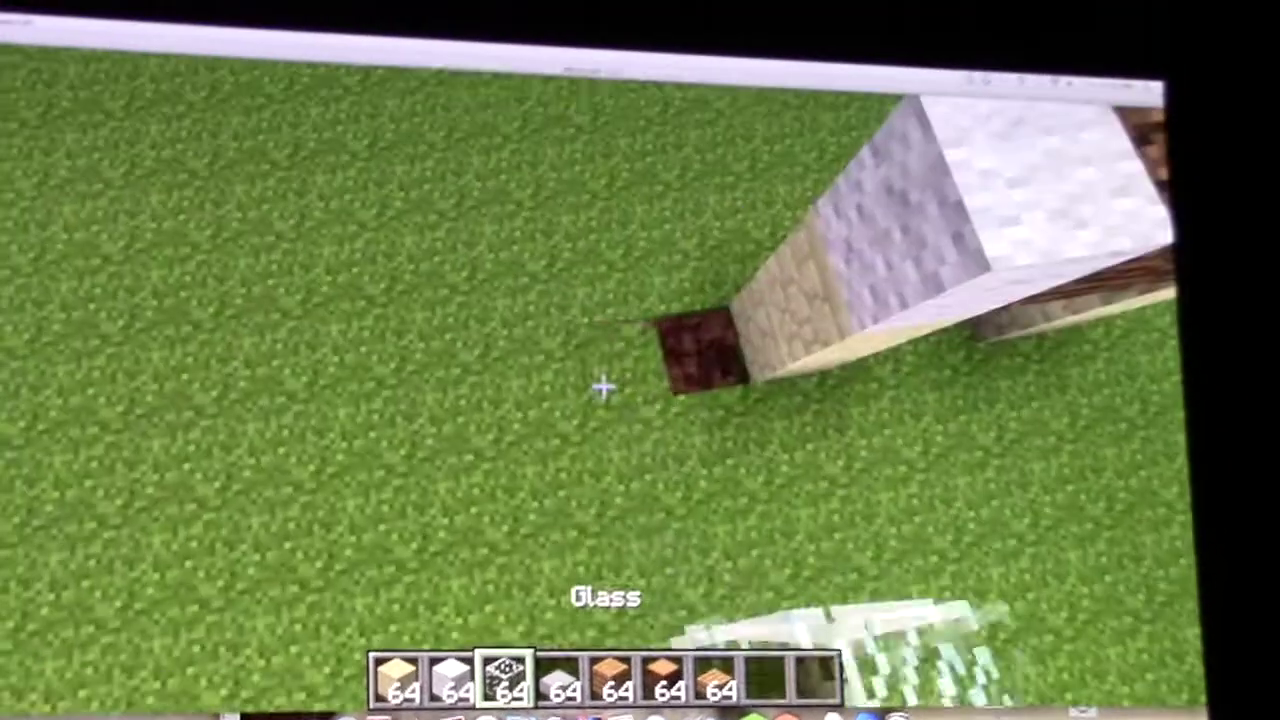
# Add Glowstone to hotbar slot 8 and hold it
pyautogui.press('e')
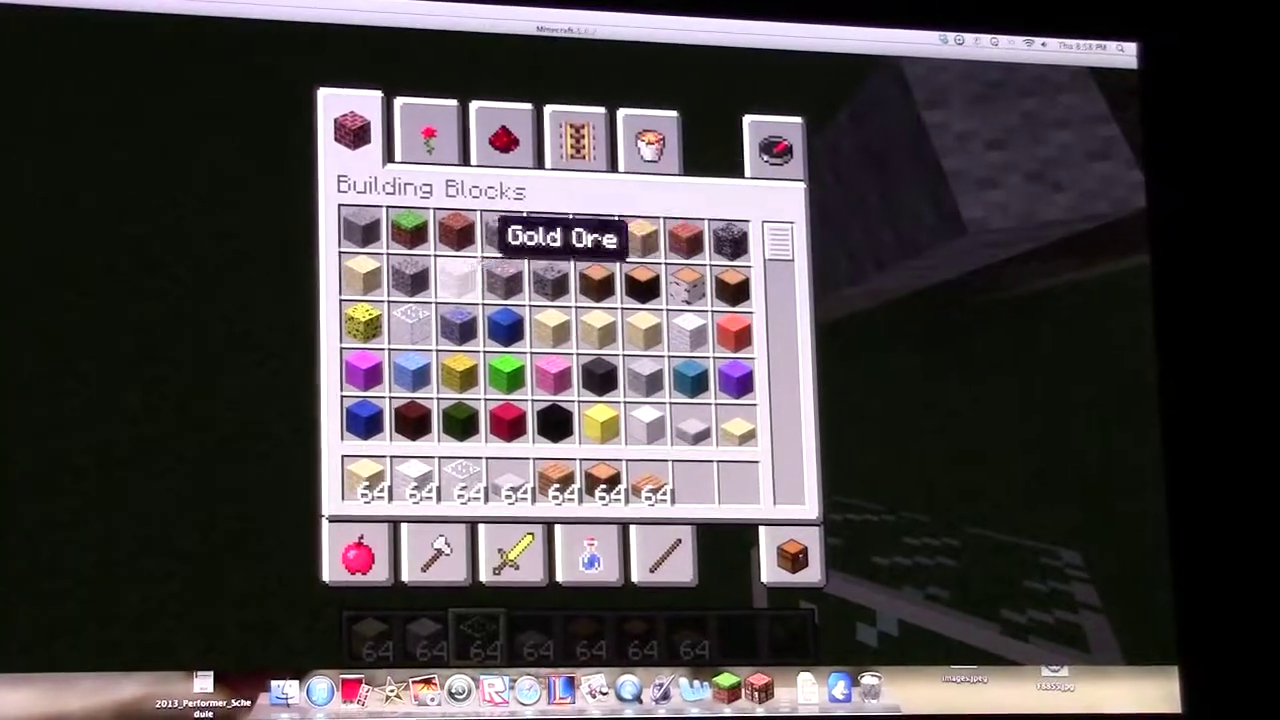
pyautogui.click(460, 400)
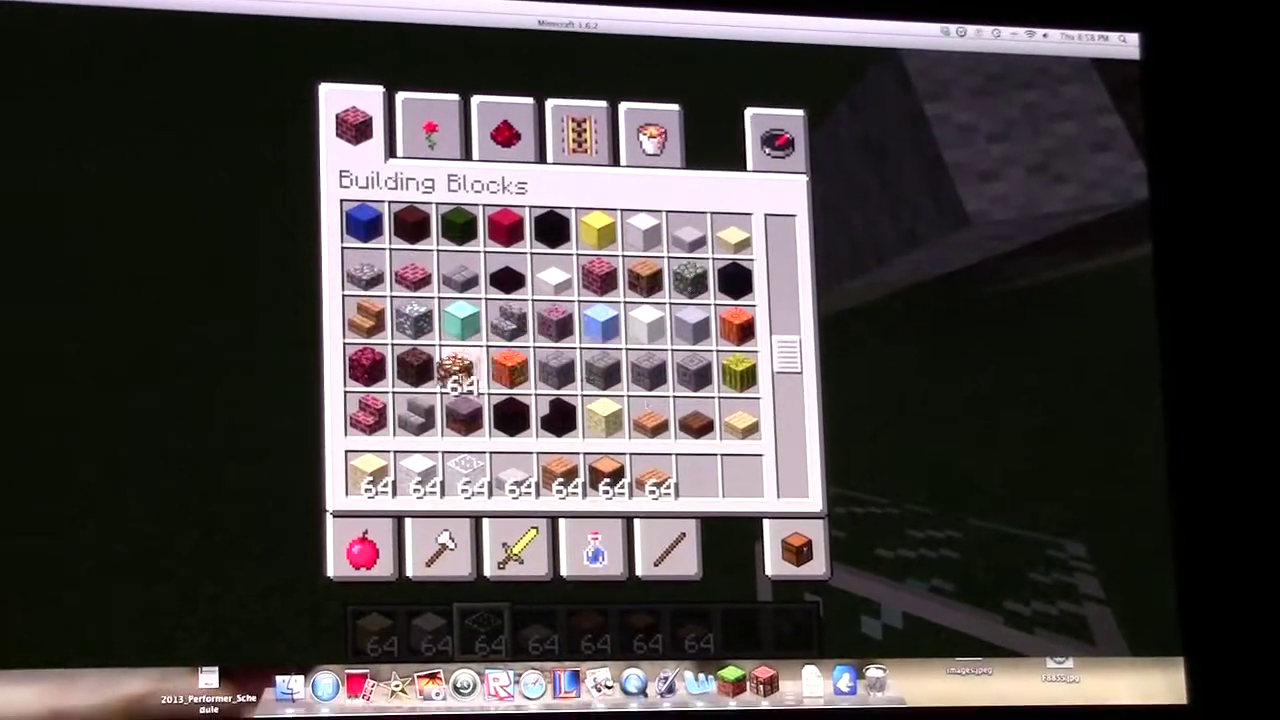
pyautogui.click(703, 455)
pyautogui.press('e')
pyautogui.press('8')
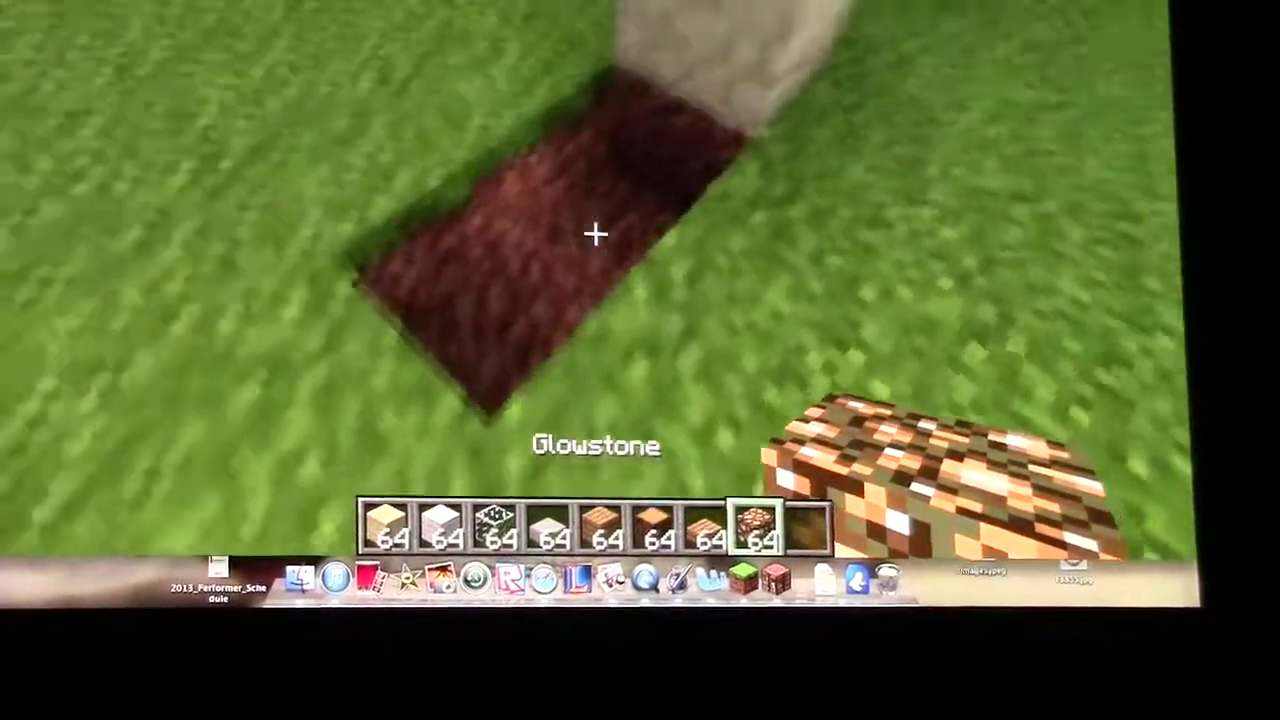
# Fill the dark pit with glowstone and cover it with glass
pyautogui.rightClick(595, 233)
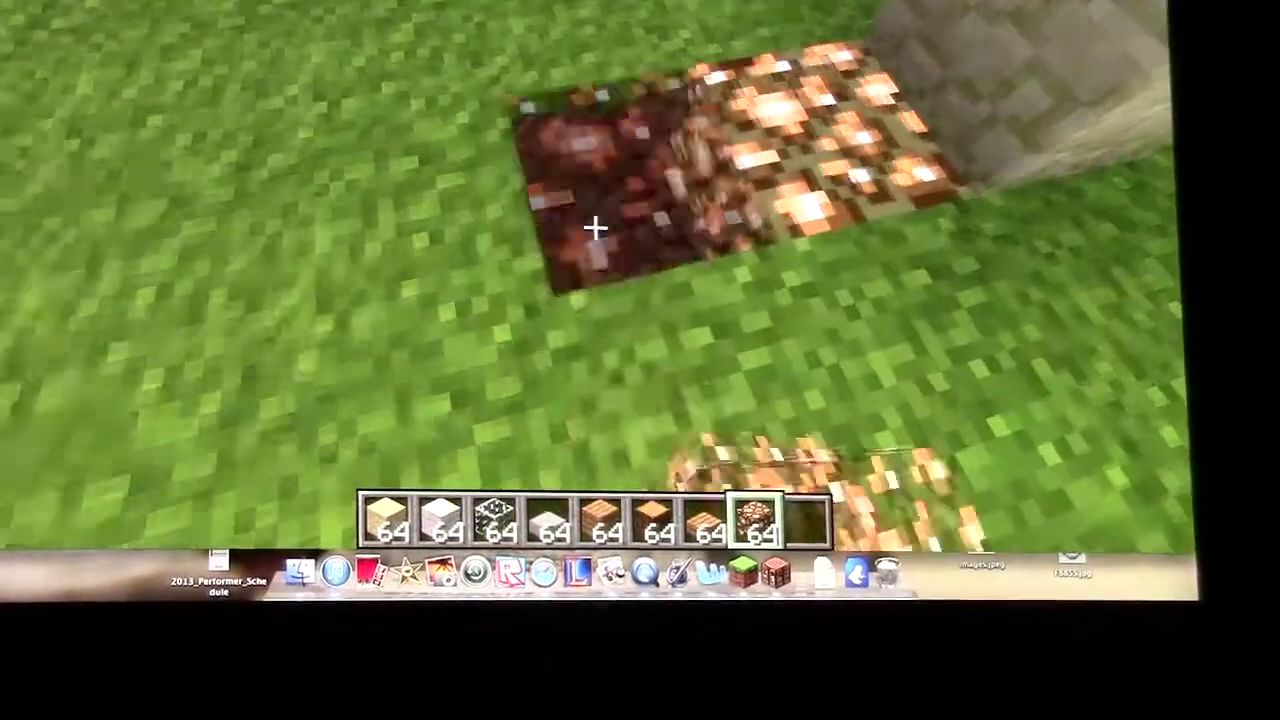
pyautogui.press('3')
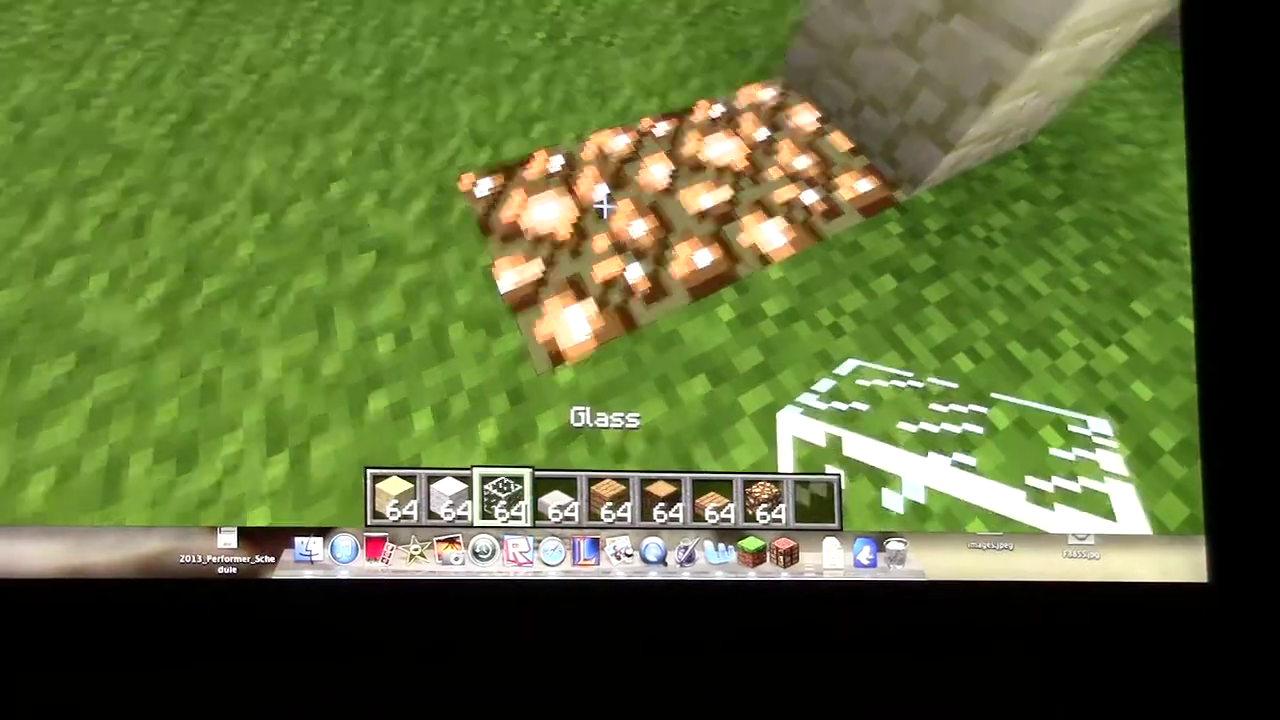
pyautogui.rightClick(598, 210)
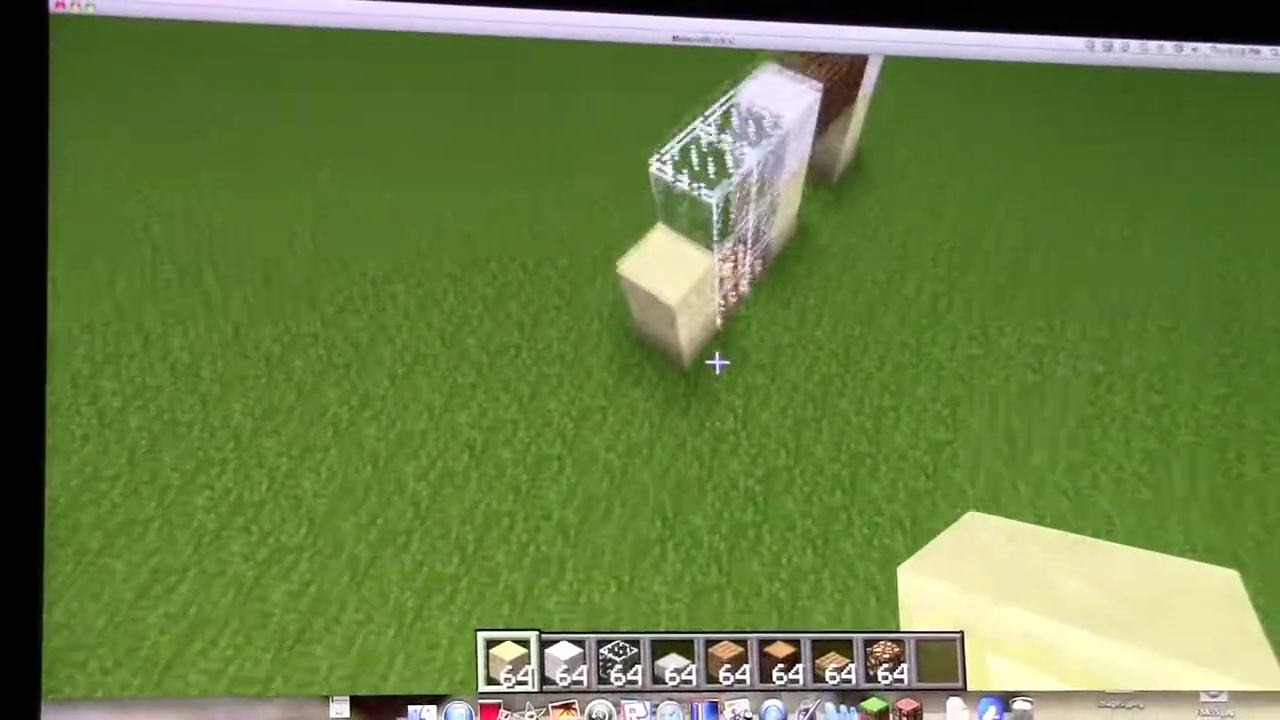
# Place another sandstone block beside the first, then pause the game
pyautogui.rightClick(745, 378)
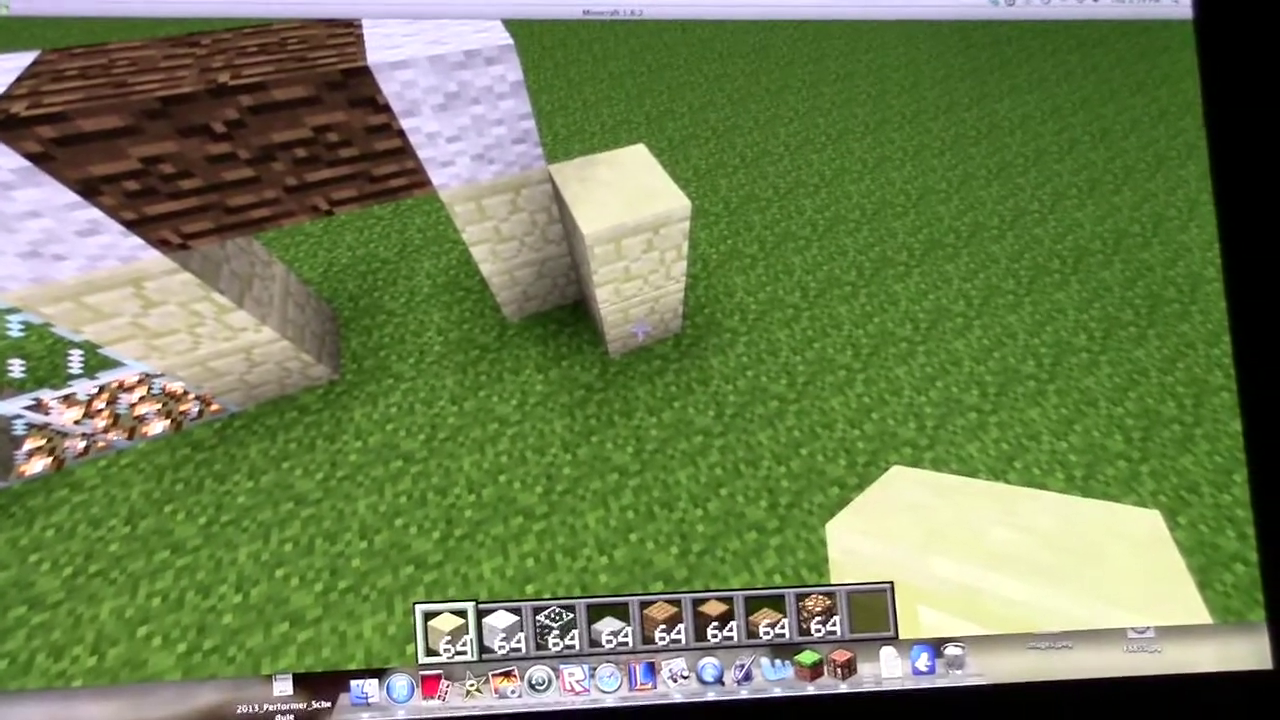
pyautogui.press('Escape')
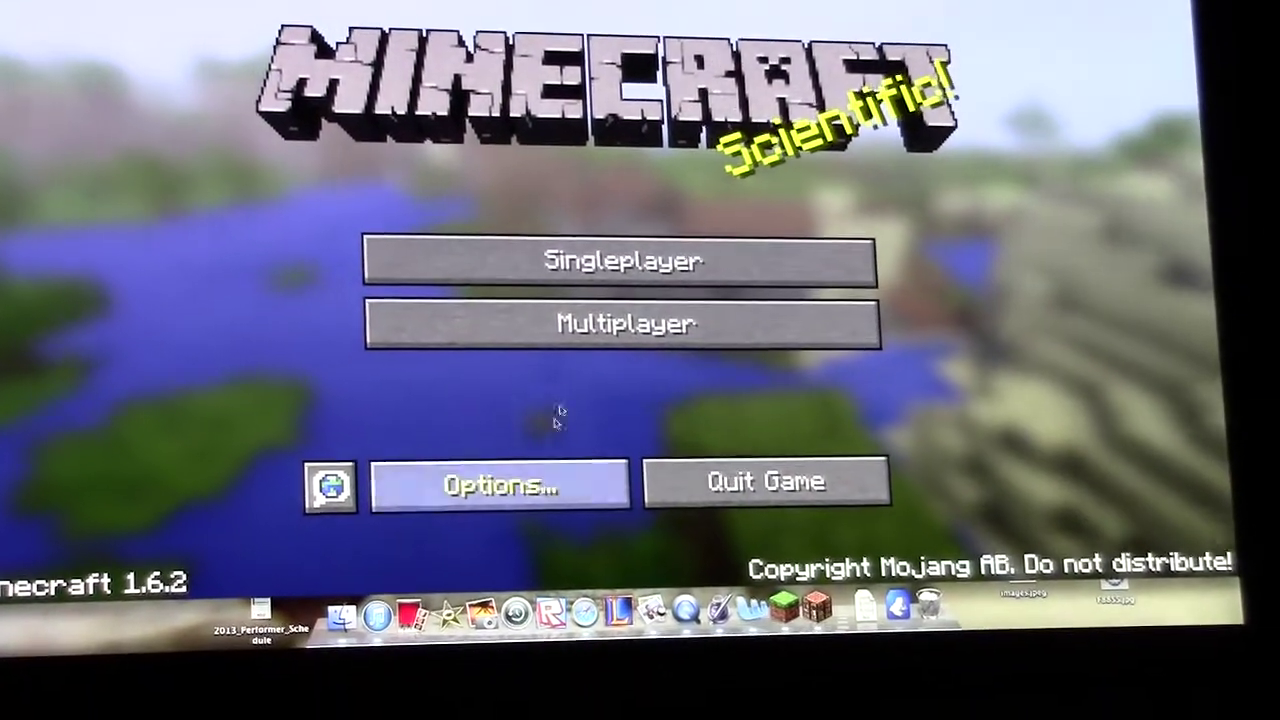
# Switch the resource pack to Flow's HD Texturepack via Options > Resource Packs
pyautogui.click(540, 545)
pyautogui.click(460, 450)
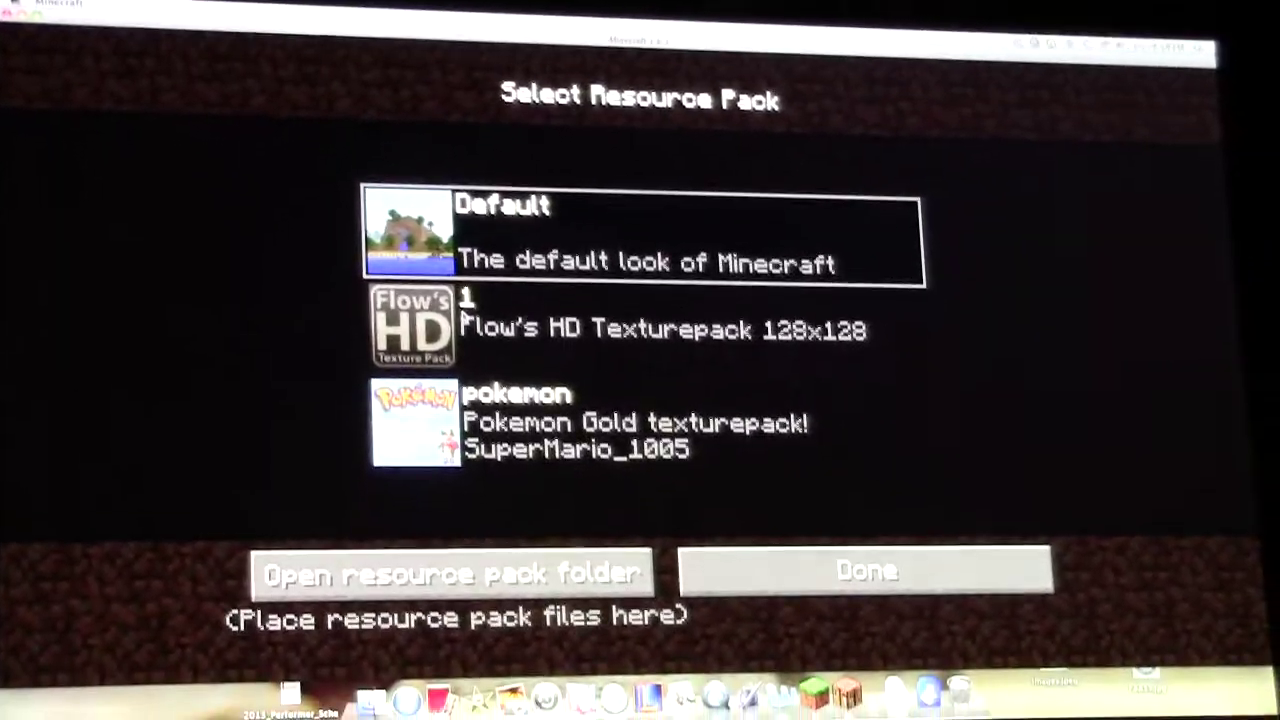
pyautogui.click(462, 318)
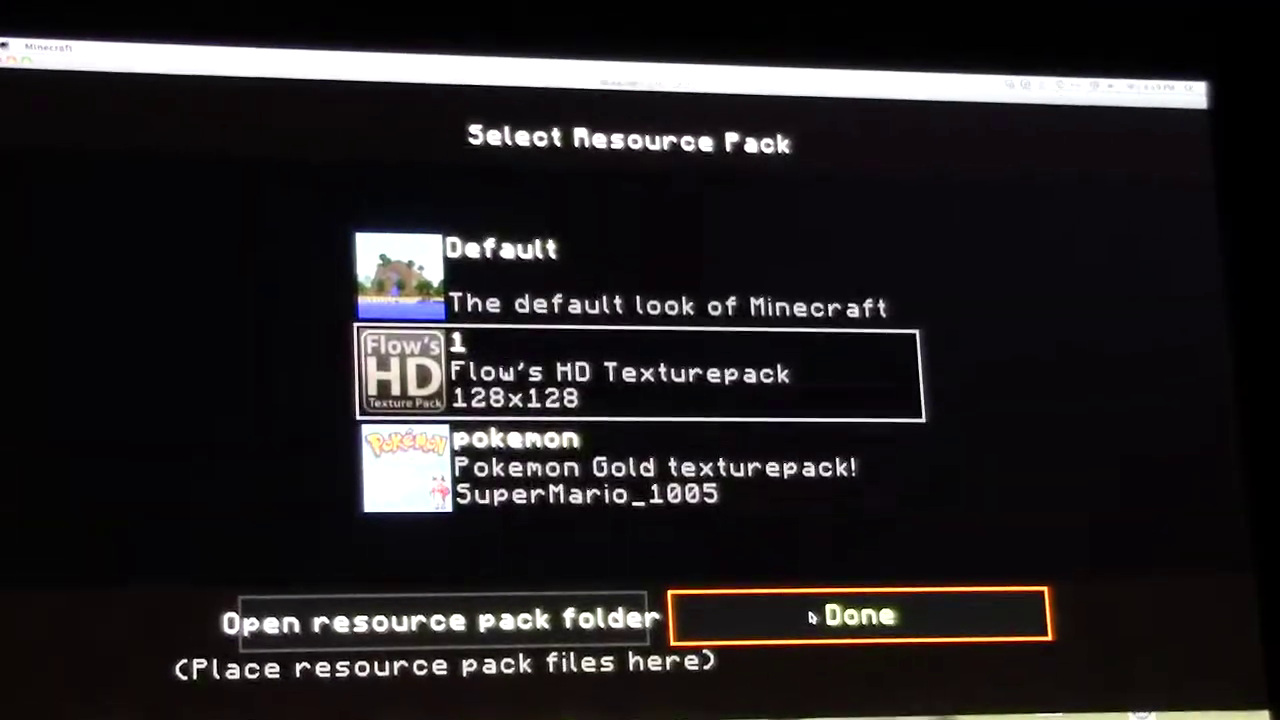
pyautogui.click(803, 515)
pyautogui.click(780, 615)
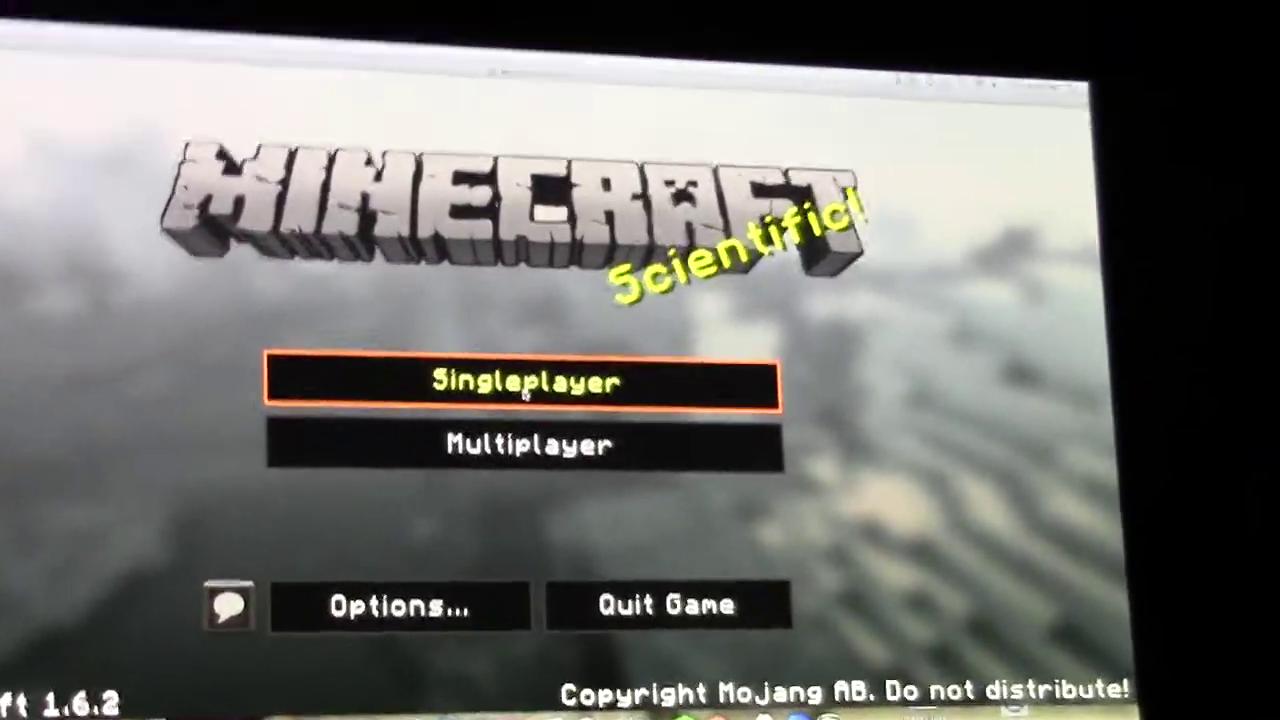
pyautogui.click(524, 396)
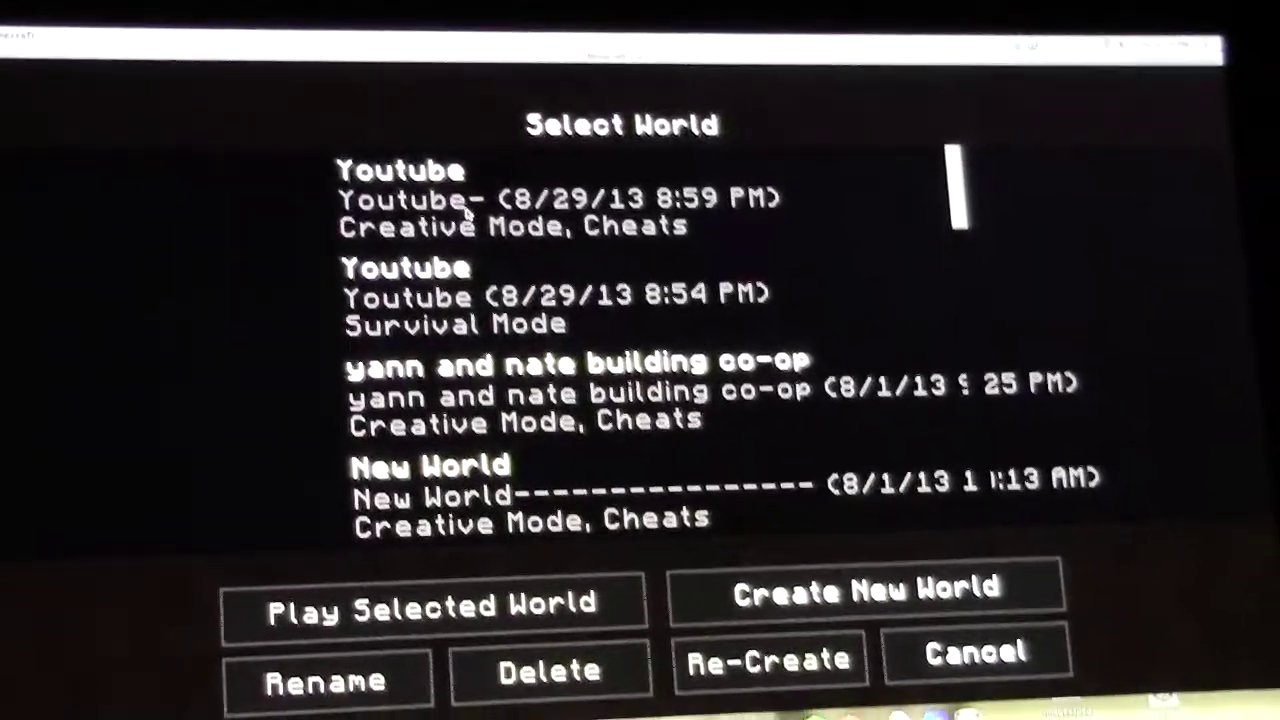
# Select and load the first Youtube creative world
pyautogui.click(465, 140)
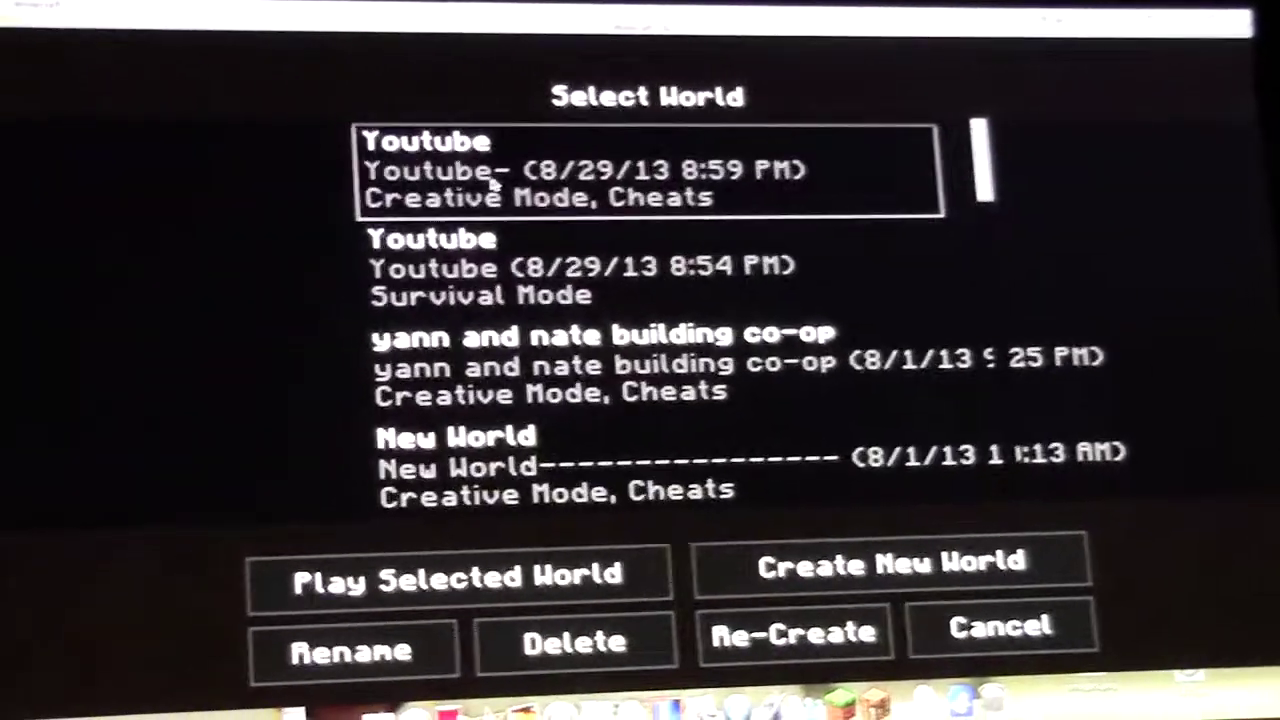
pyautogui.doubleClick(492, 176)
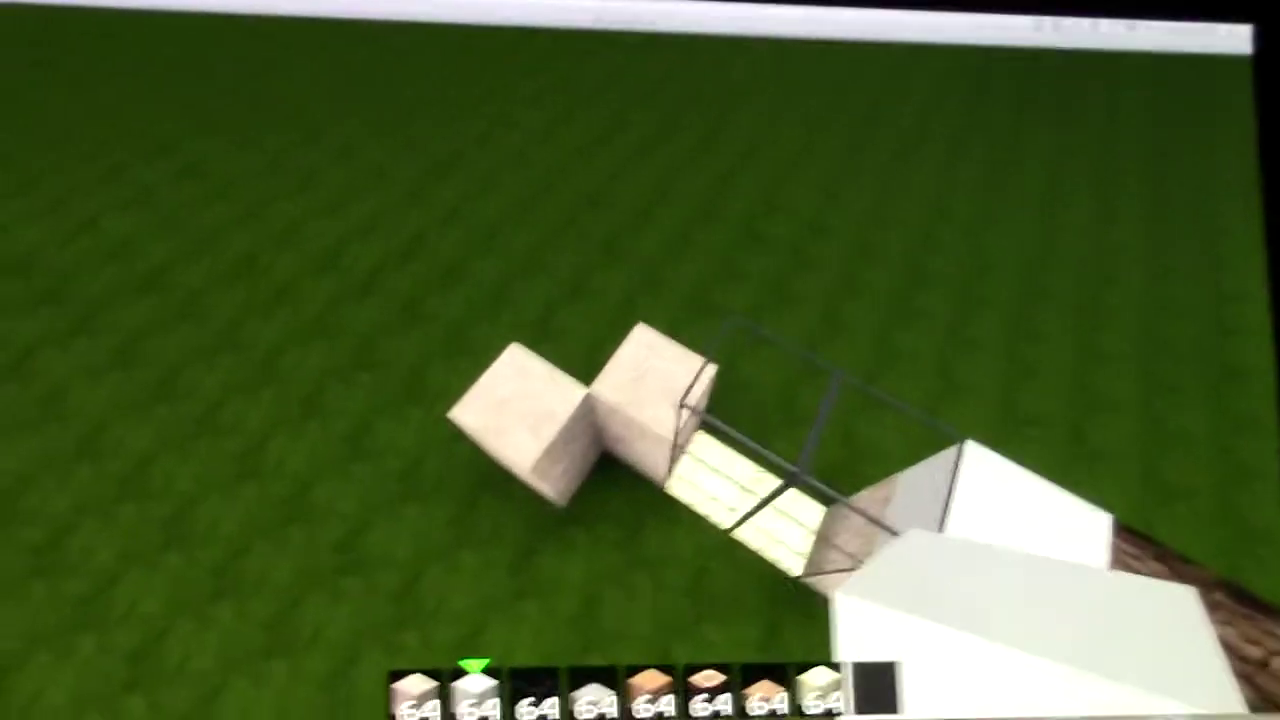
# Clear old blocks, stack sandstone pillars along the outline, and dig a trench beside them
pyautogui.click(583, 346)
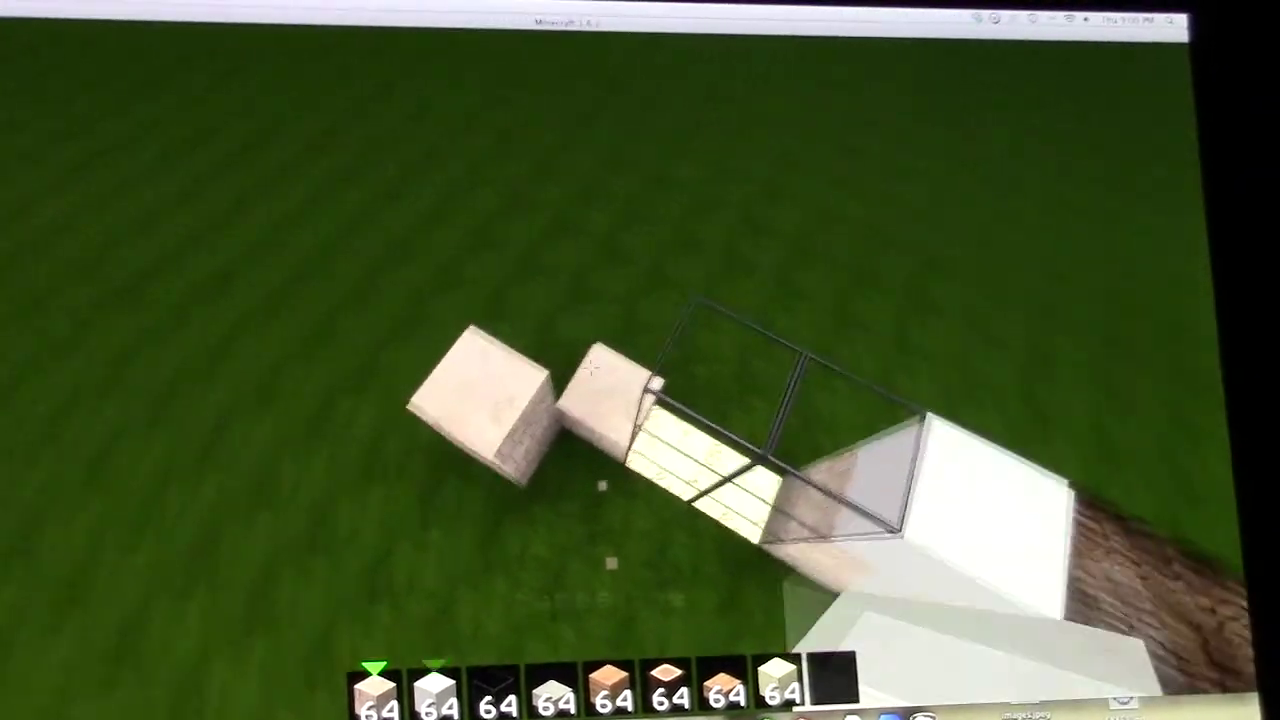
pyautogui.scroll(1, 590, 368)
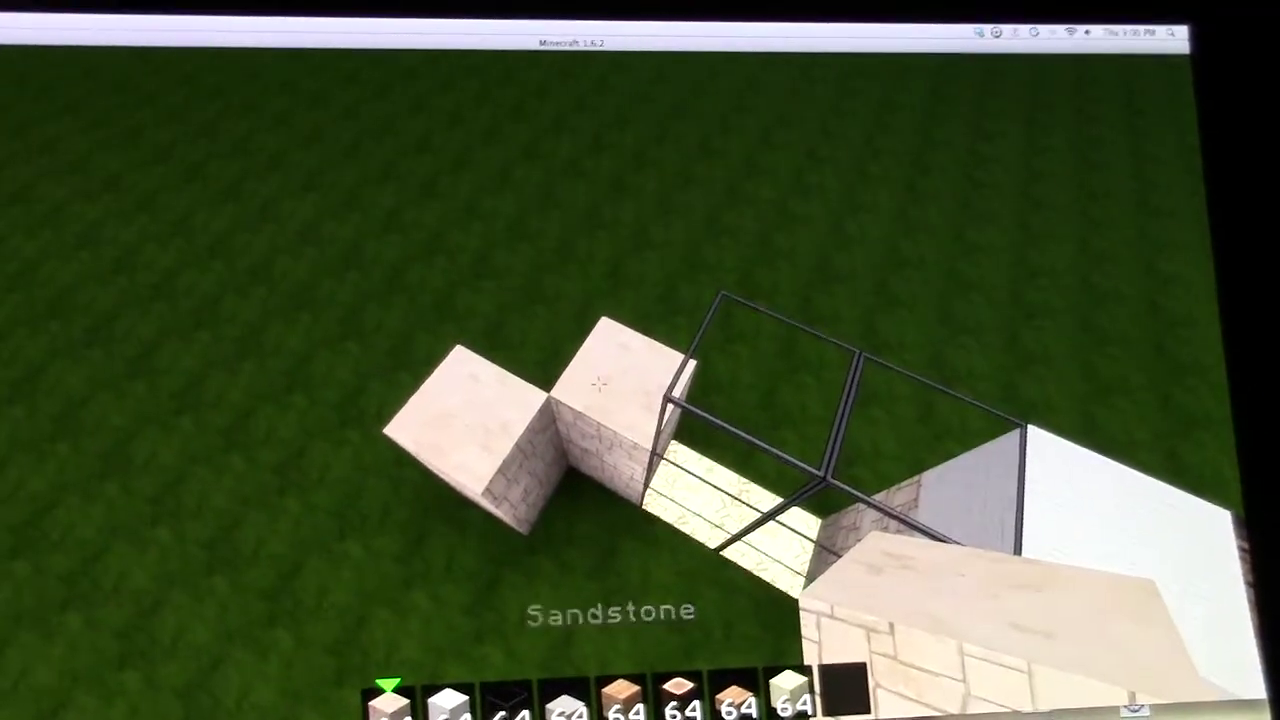
pyautogui.scroll(-1, 598, 384)
pyautogui.rightClick(560, 350)
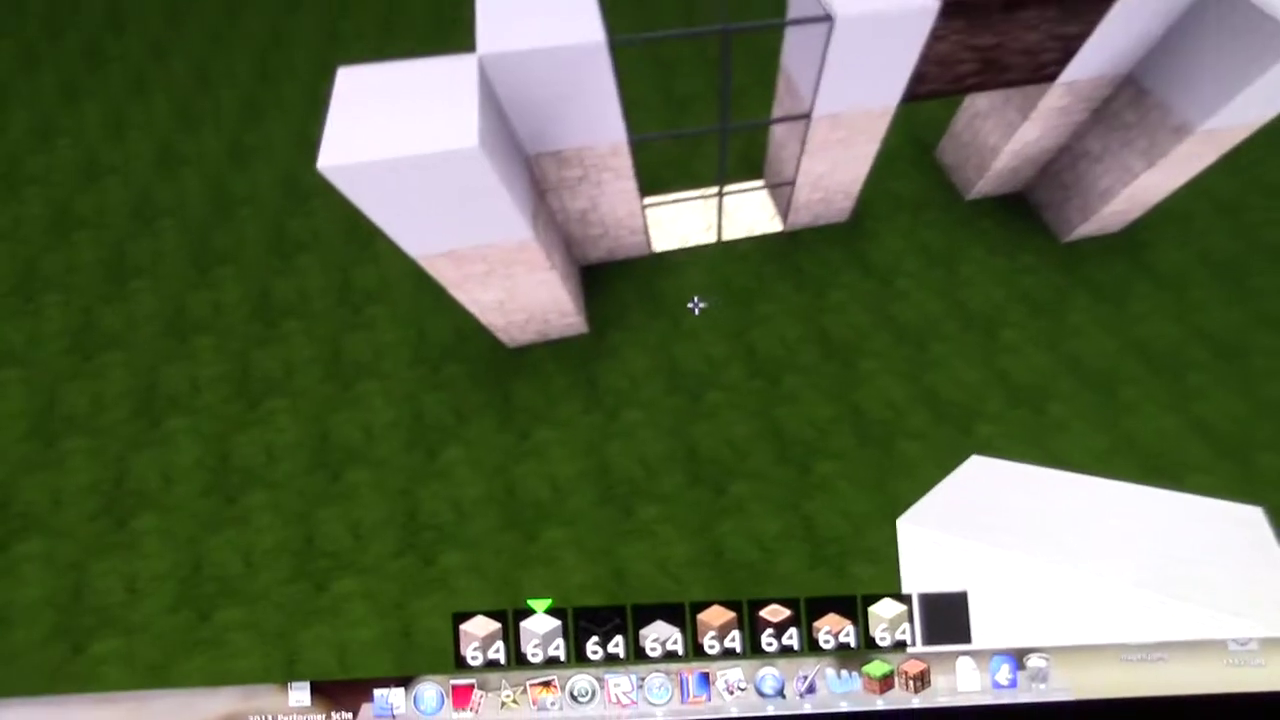
pyautogui.press('1')
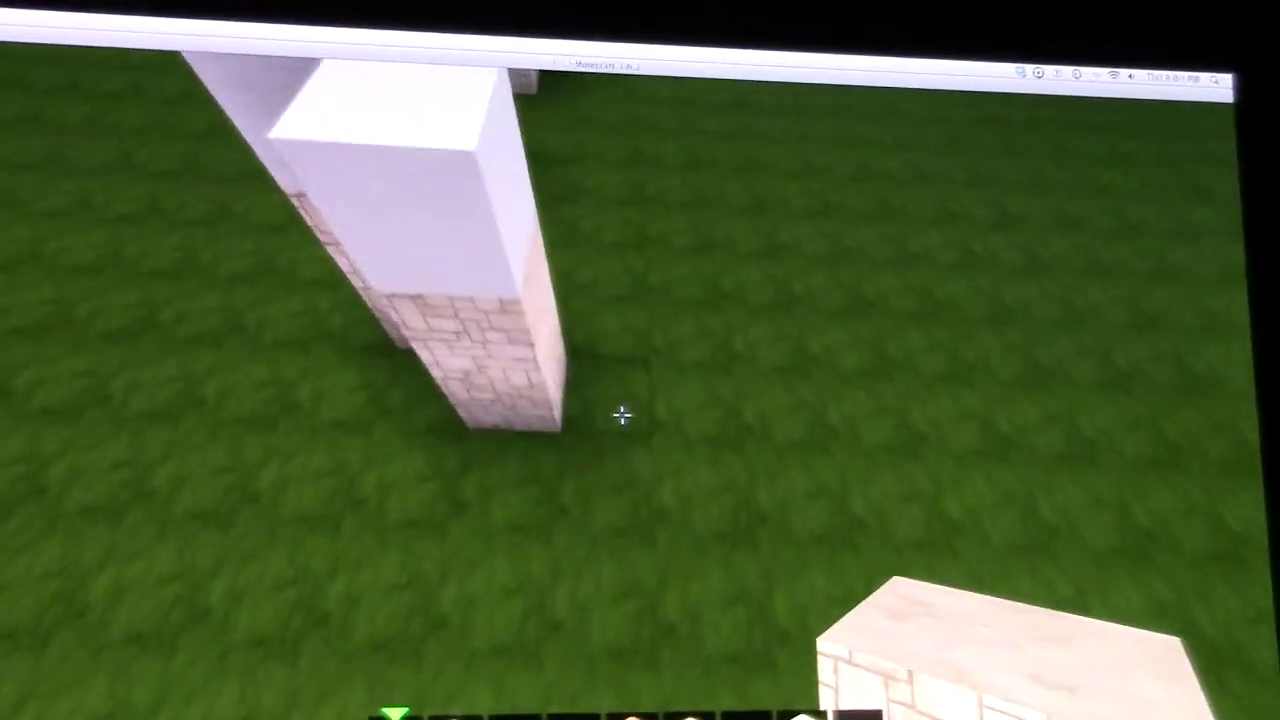
pyautogui.rightClick(622, 415)
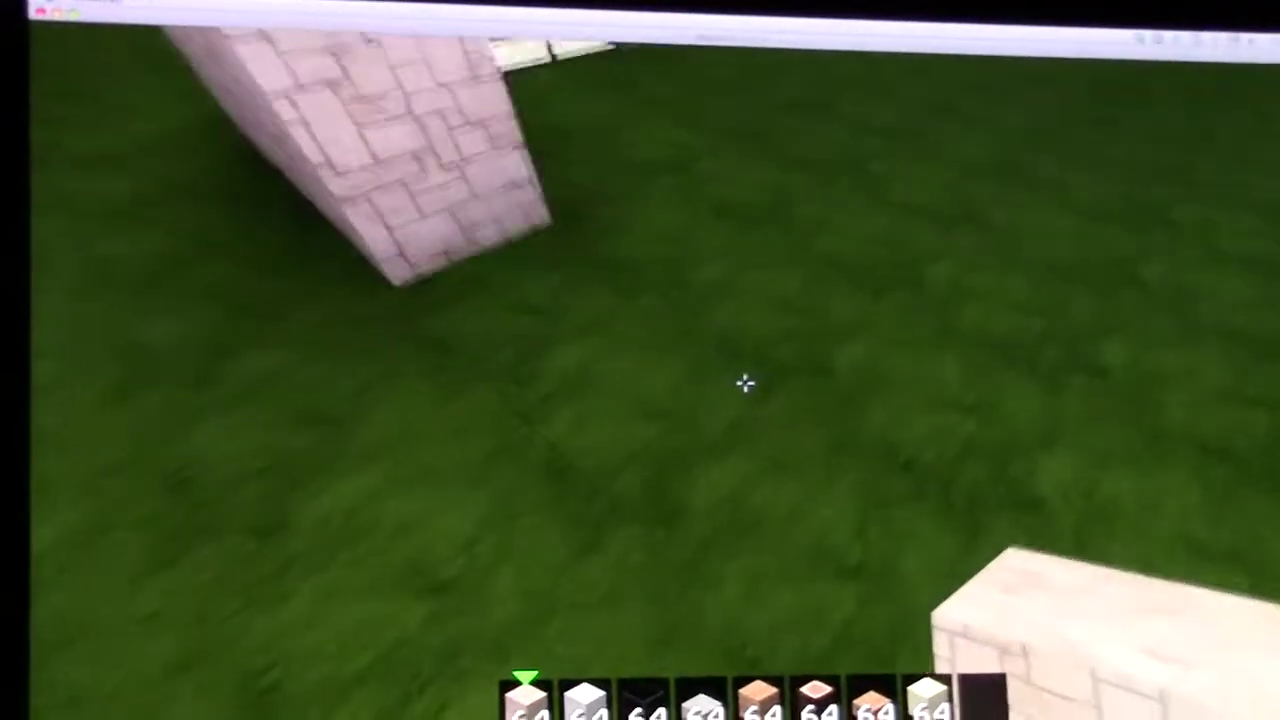
pyautogui.click(745, 383)
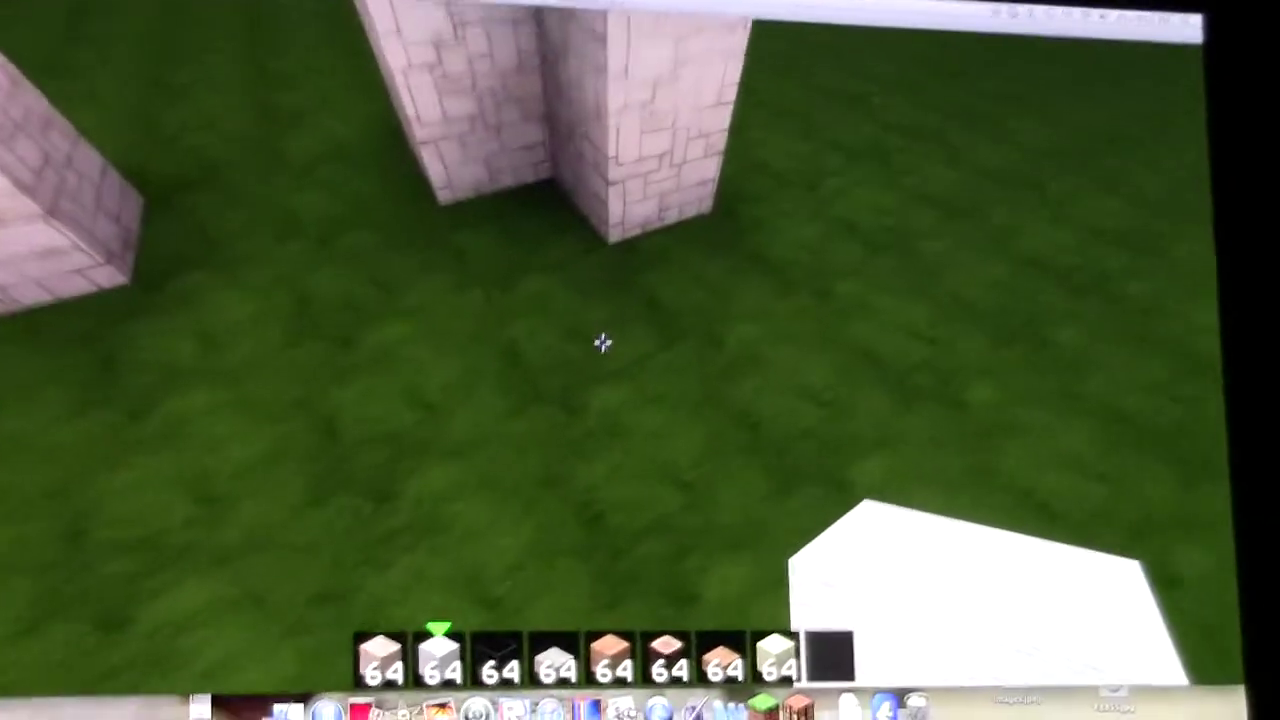
pyautogui.press('1')
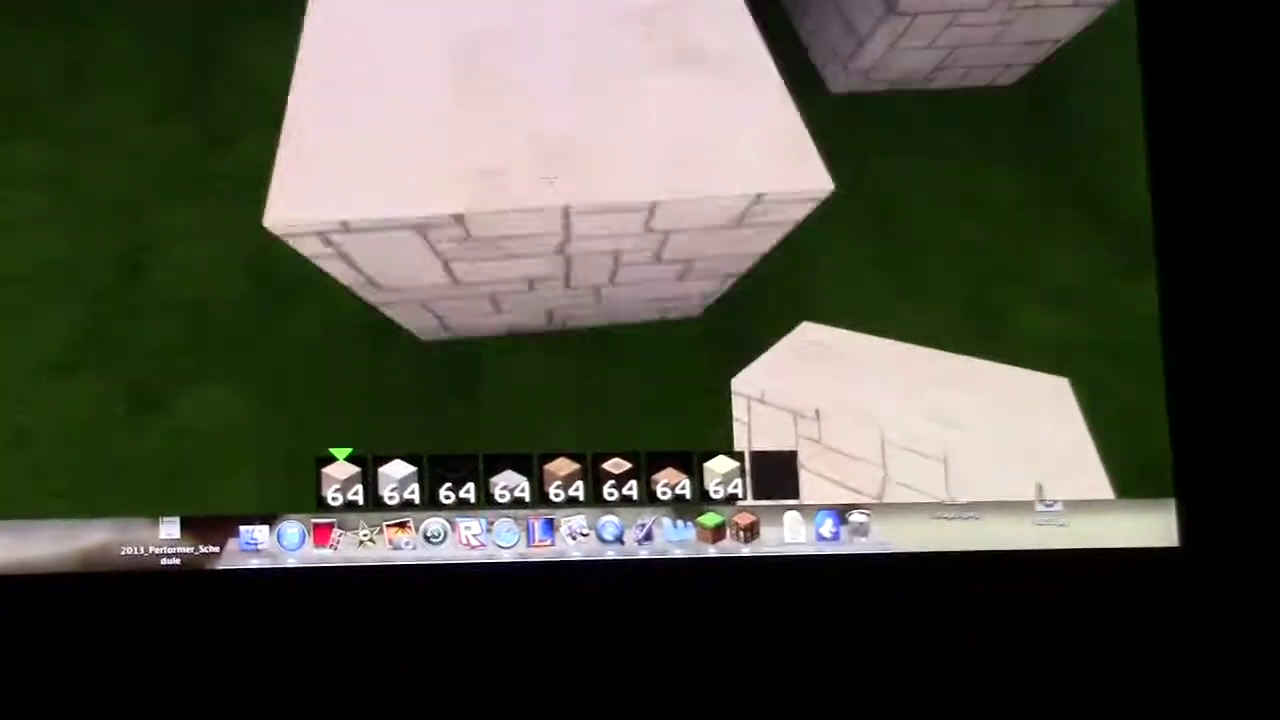
pyautogui.click(513, 190)
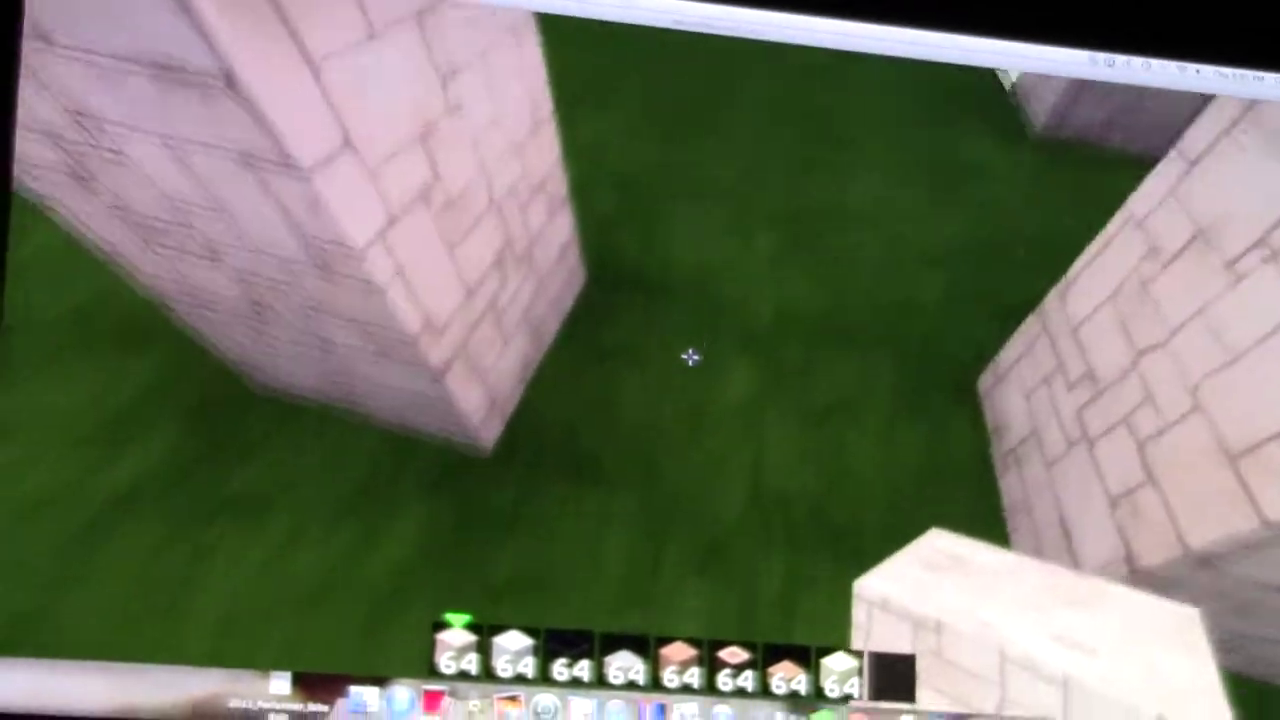
# Swap the grass between the pillars for an oak plank block; dig beside the wall
pyautogui.click(693, 371)
pyautogui.press('5')
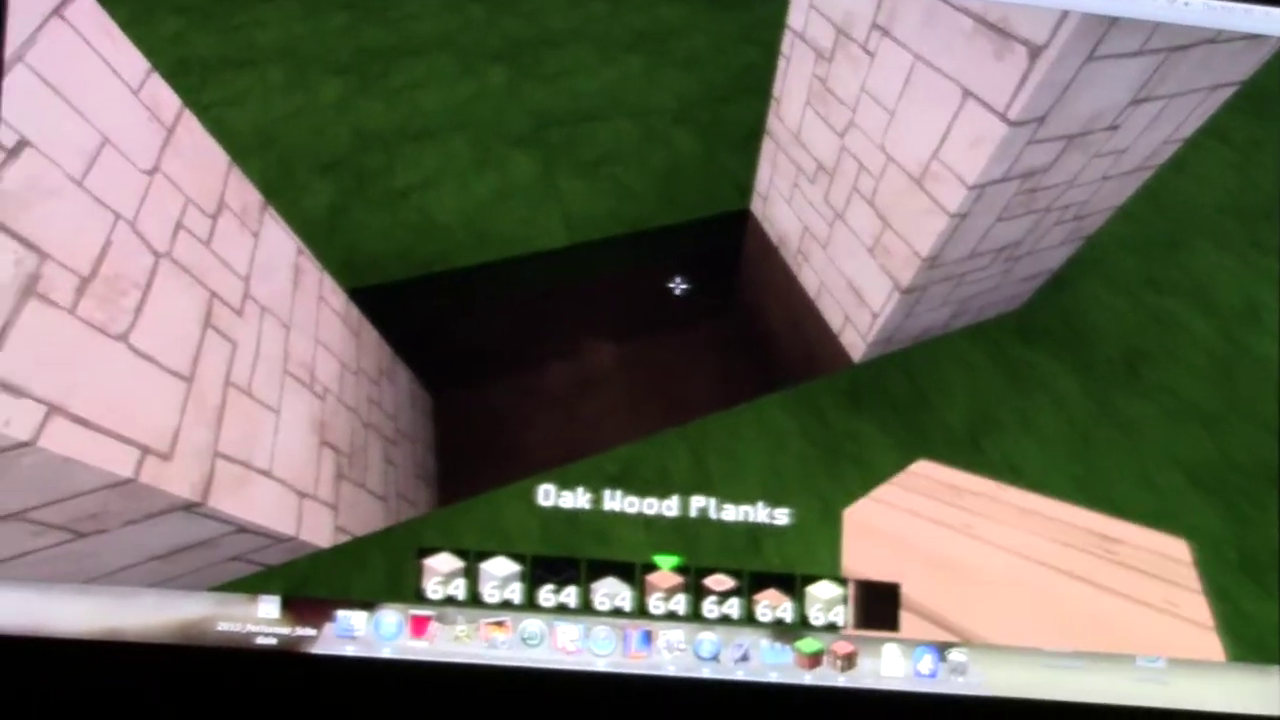
pyautogui.rightClick(677, 286)
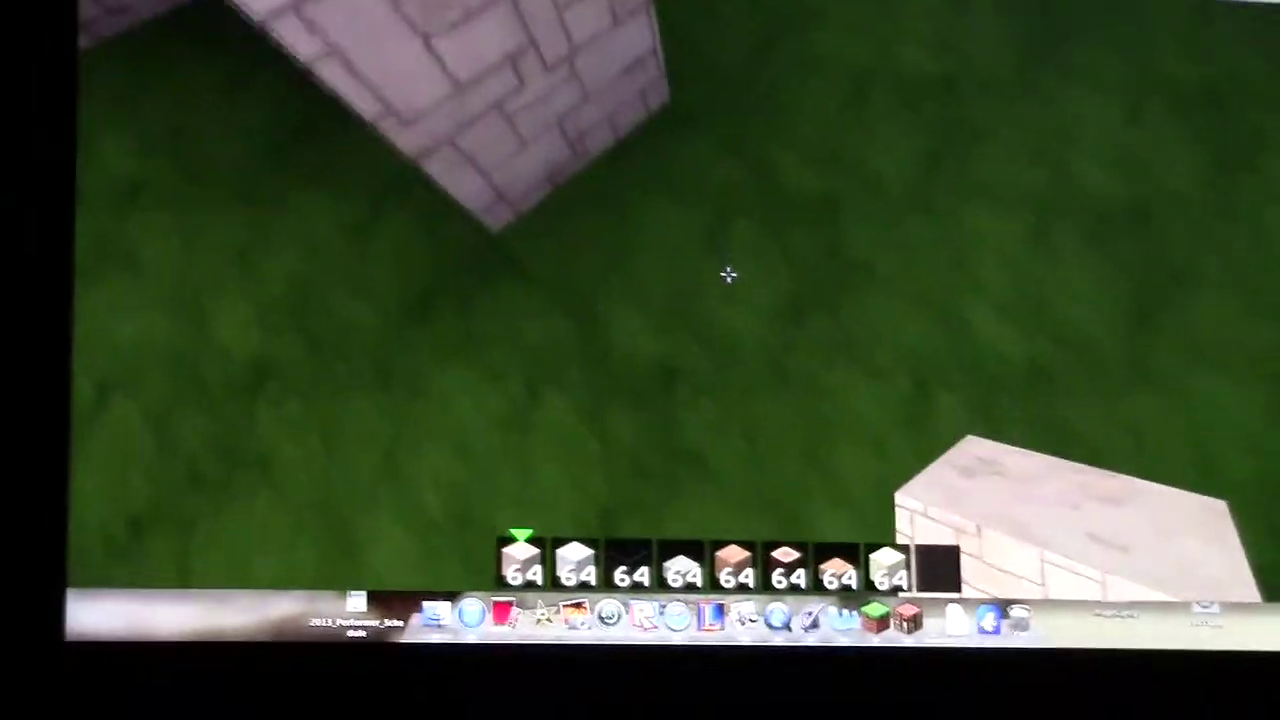
pyautogui.click(681, 255)
# Break the white block by the wall and switch to glowstone
pyautogui.click(681, 255)
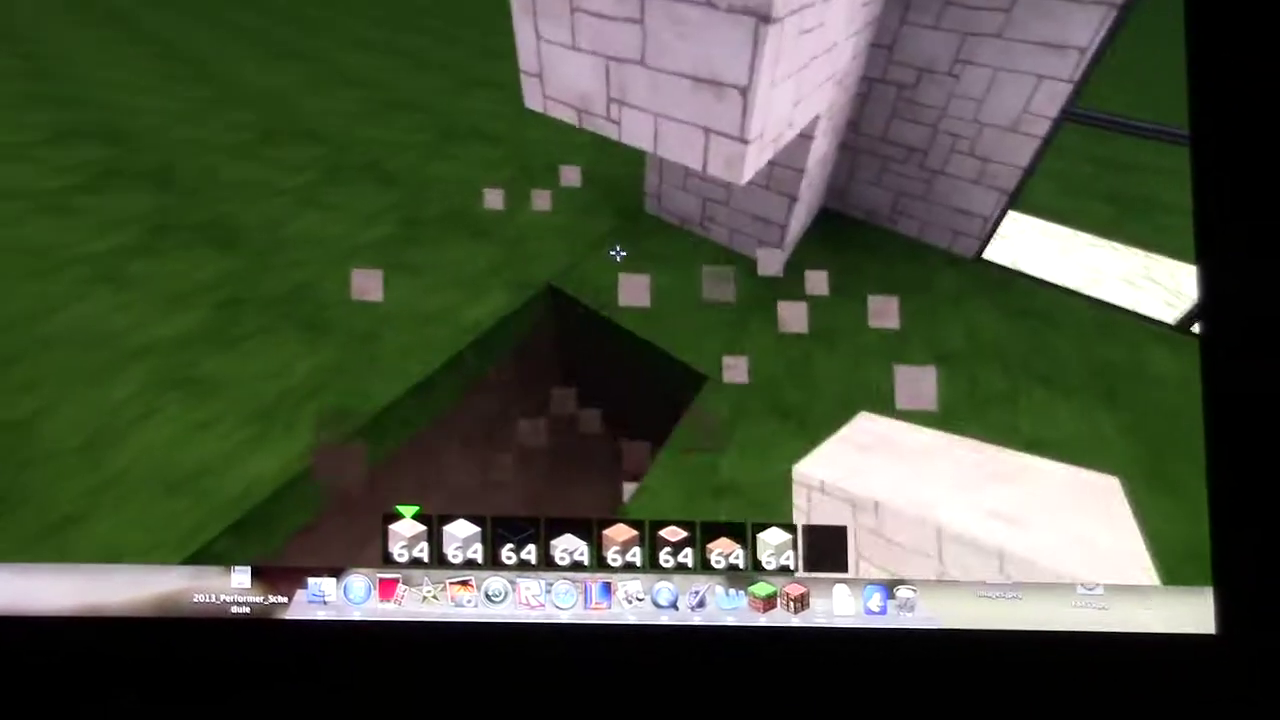
pyautogui.press('8')
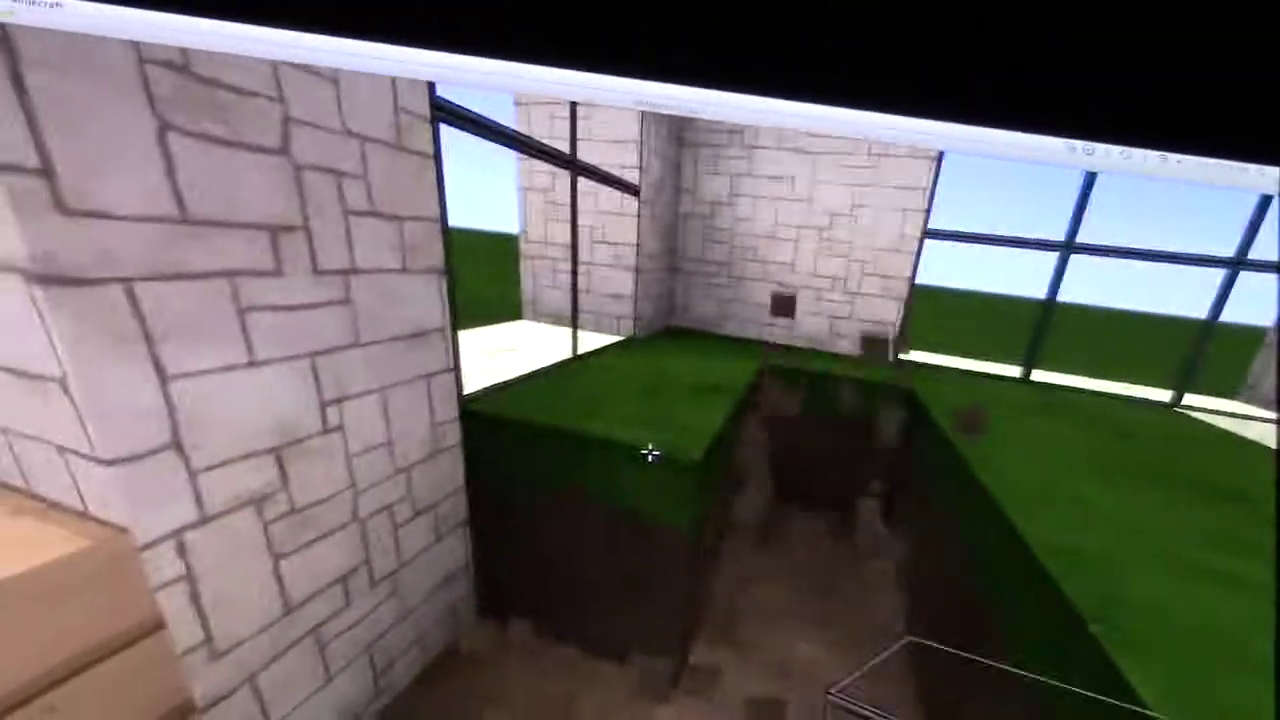
# Dig out interior grass and stack another oak plank onto the plank pillar
pyautogui.click(650, 453)
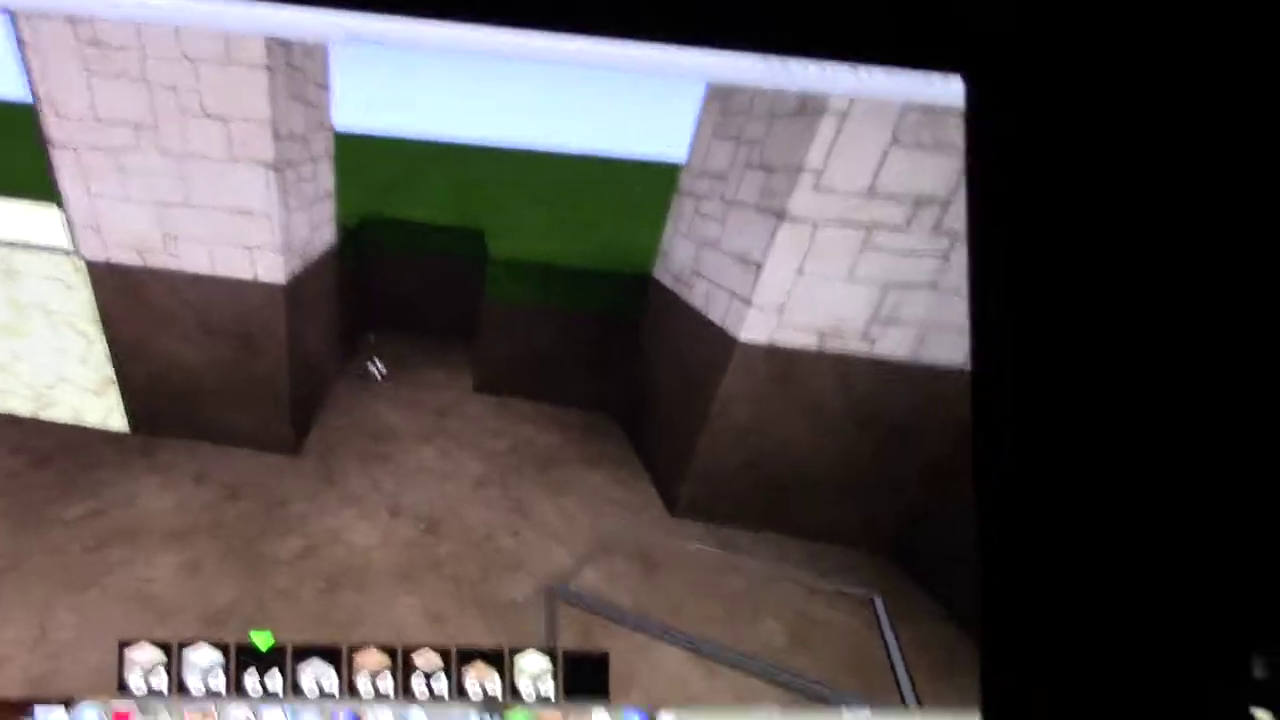
pyautogui.scroll(-1, 537, 282)
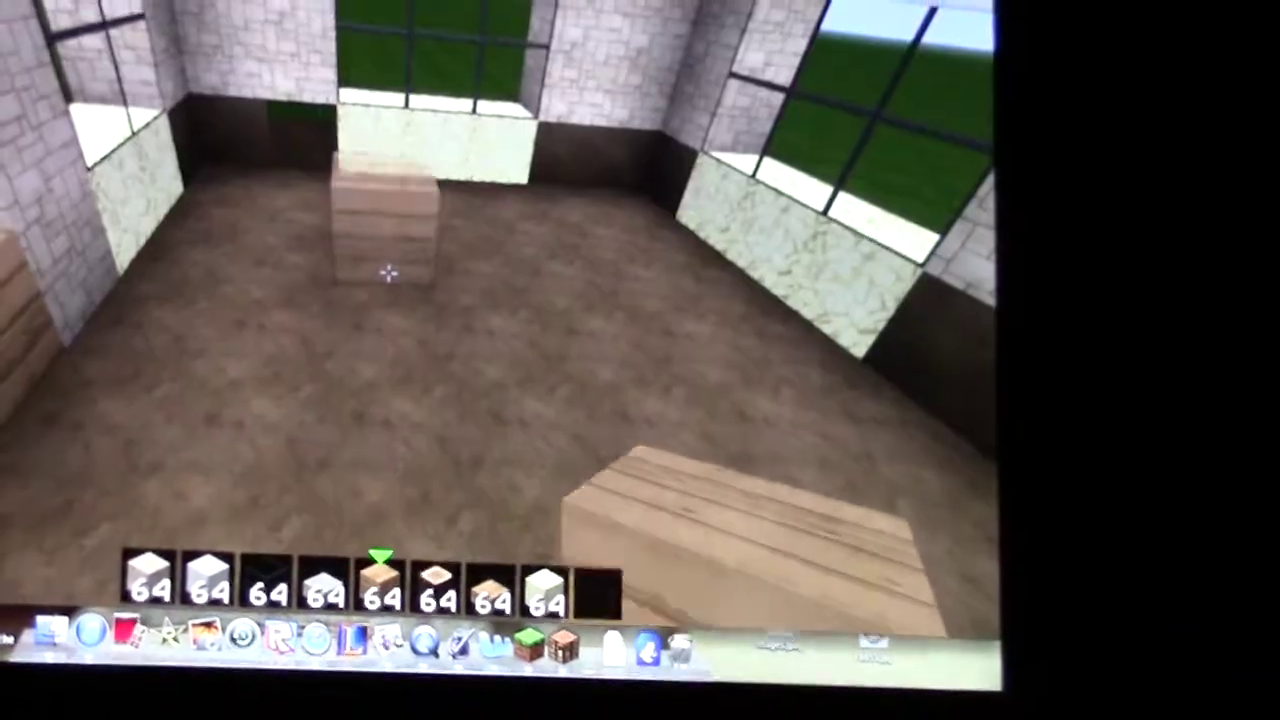
pyautogui.rightClick(420, 280)
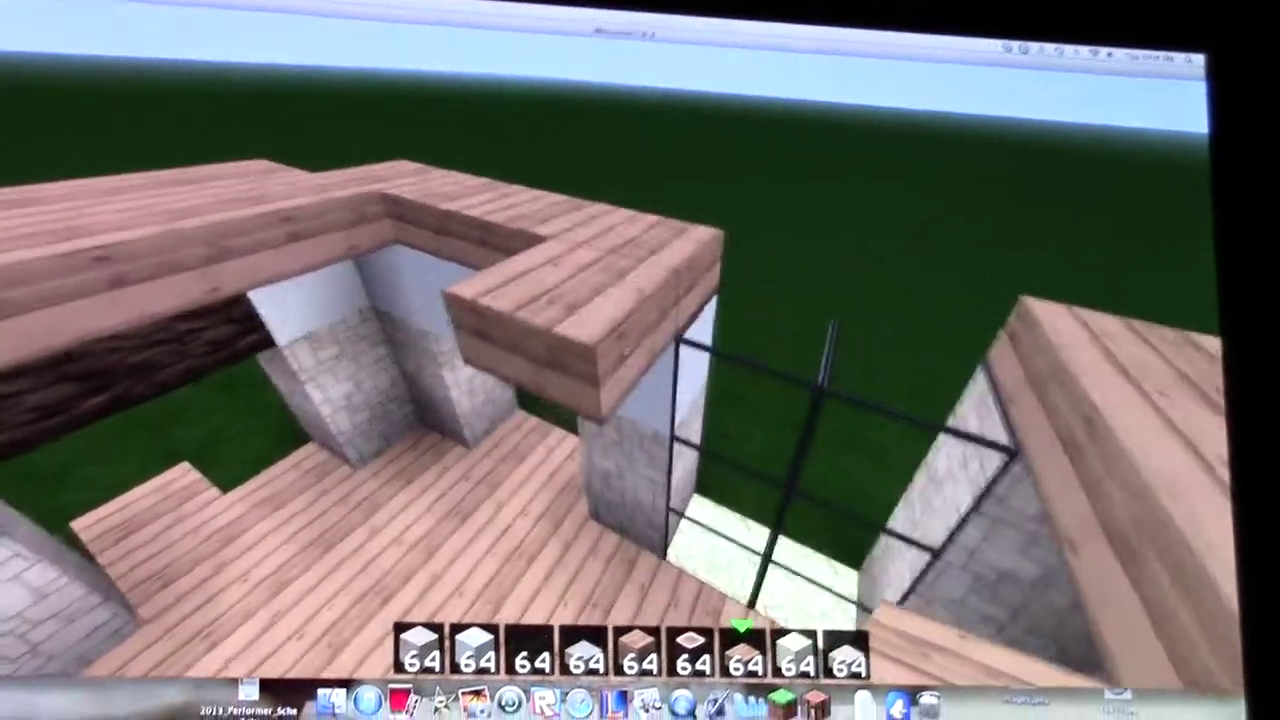
# Place an oak plank bridging the two roof beams
pyautogui.rightClick(640, 360)
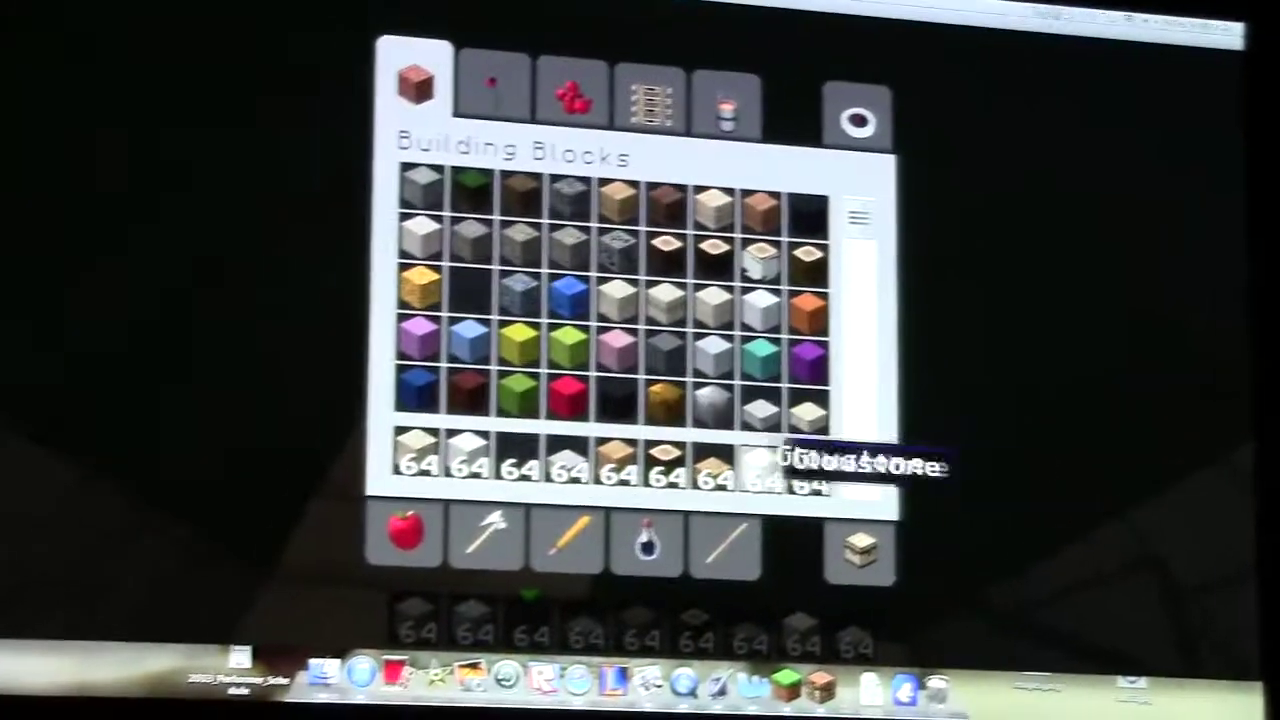
# Put a stack of grass blocks into the last hotbar slot
pyautogui.click(508, 178)
pyautogui.click(840, 460)
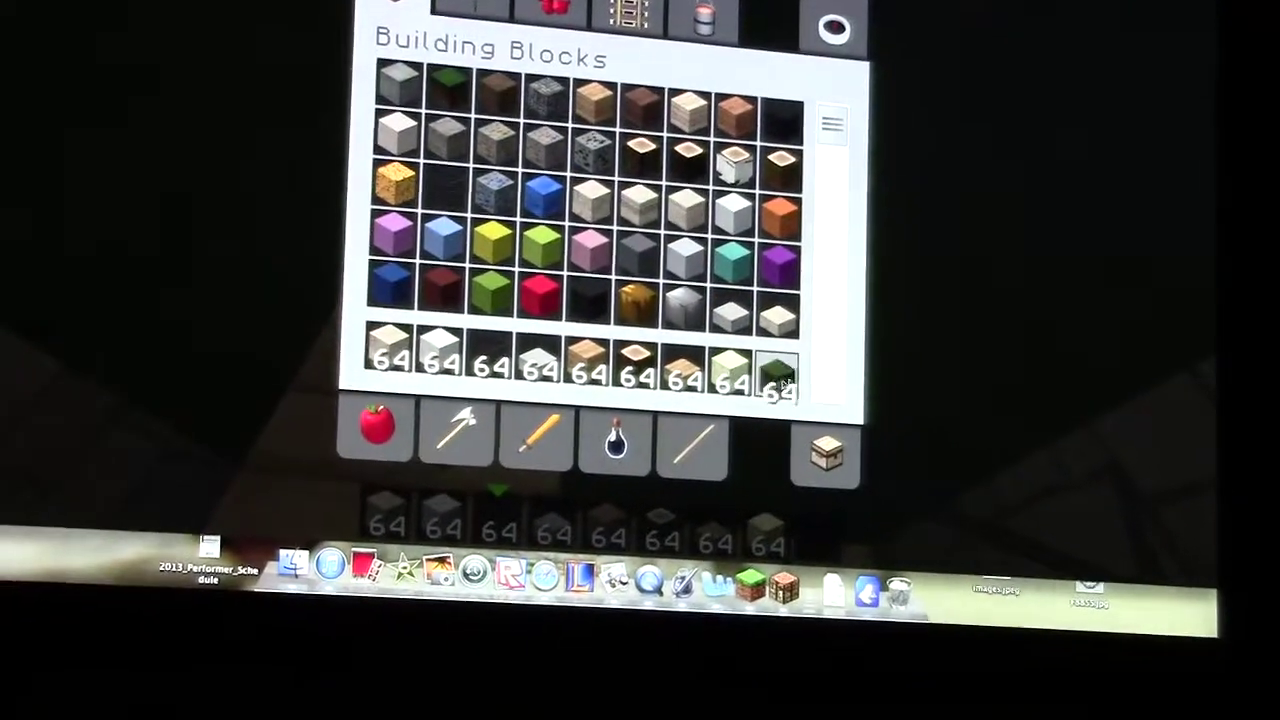
pyautogui.press('e')
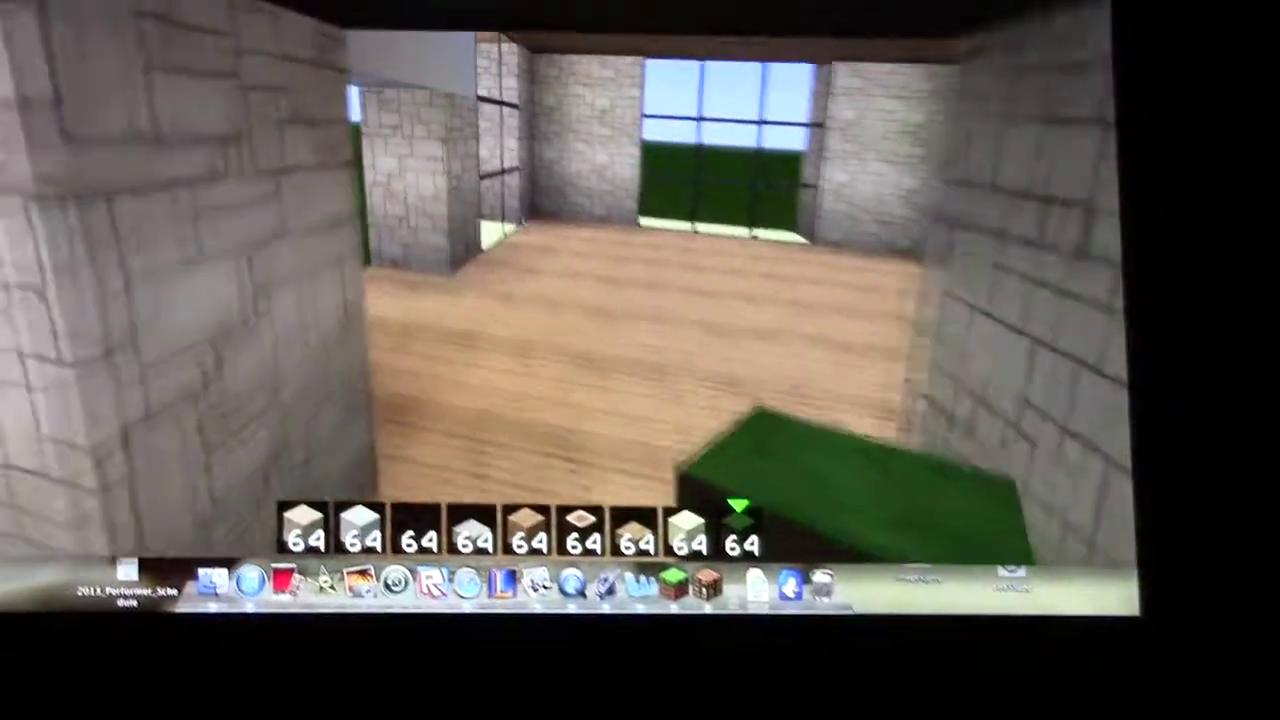
# Move a wooden door from the Redstone tab into the hotbar
pyautogui.press('e')
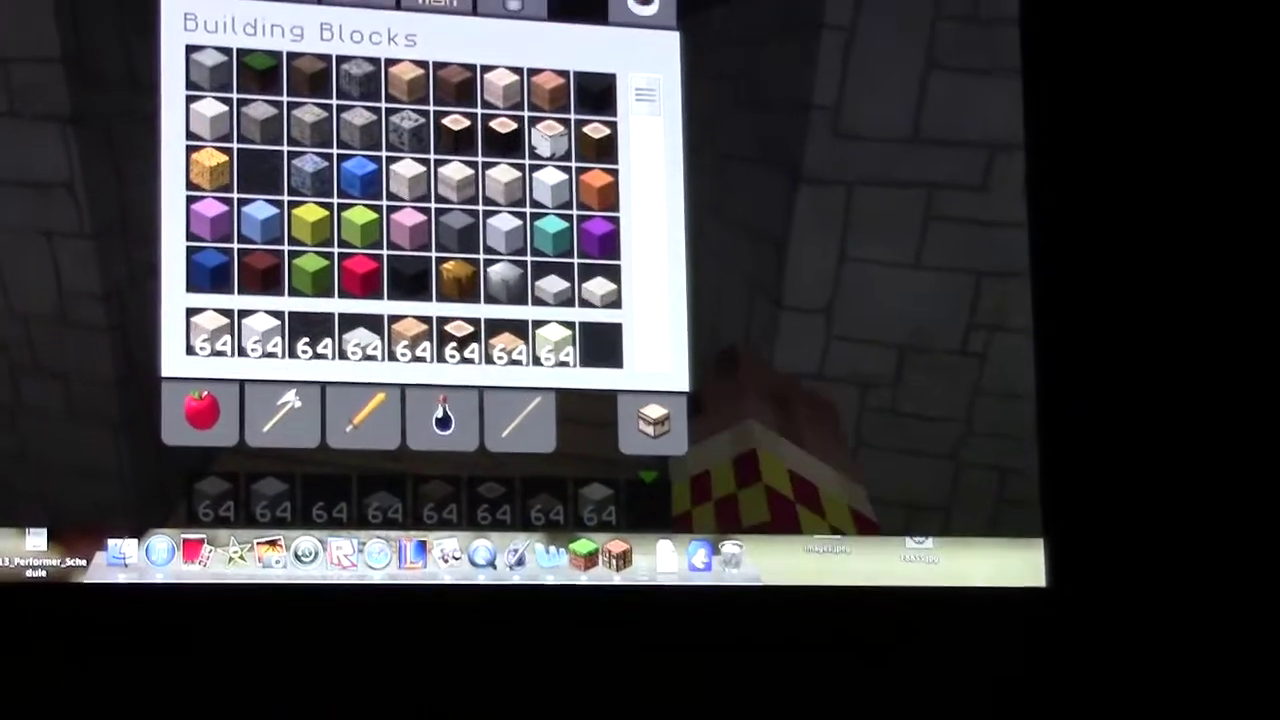
pyautogui.click(270, 0)
pyautogui.click(348, 0)
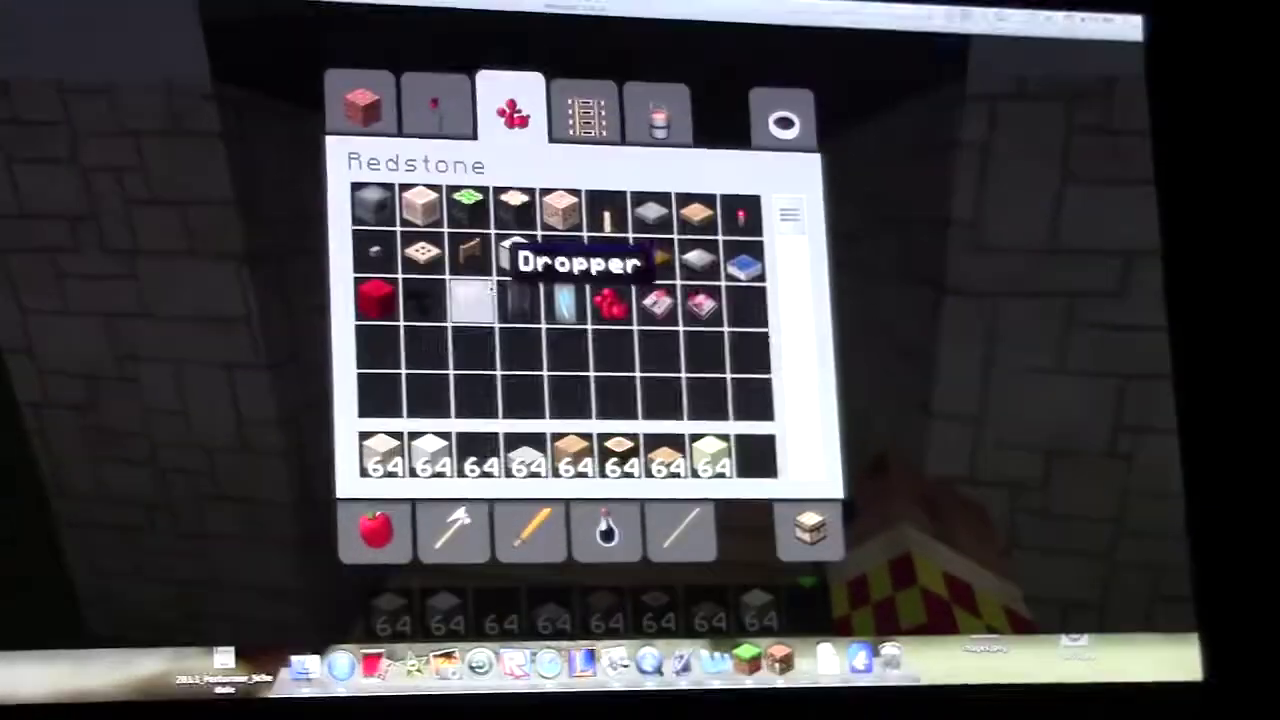
pyautogui.click(482, 265)
pyautogui.click(715, 428)
pyautogui.press('e')
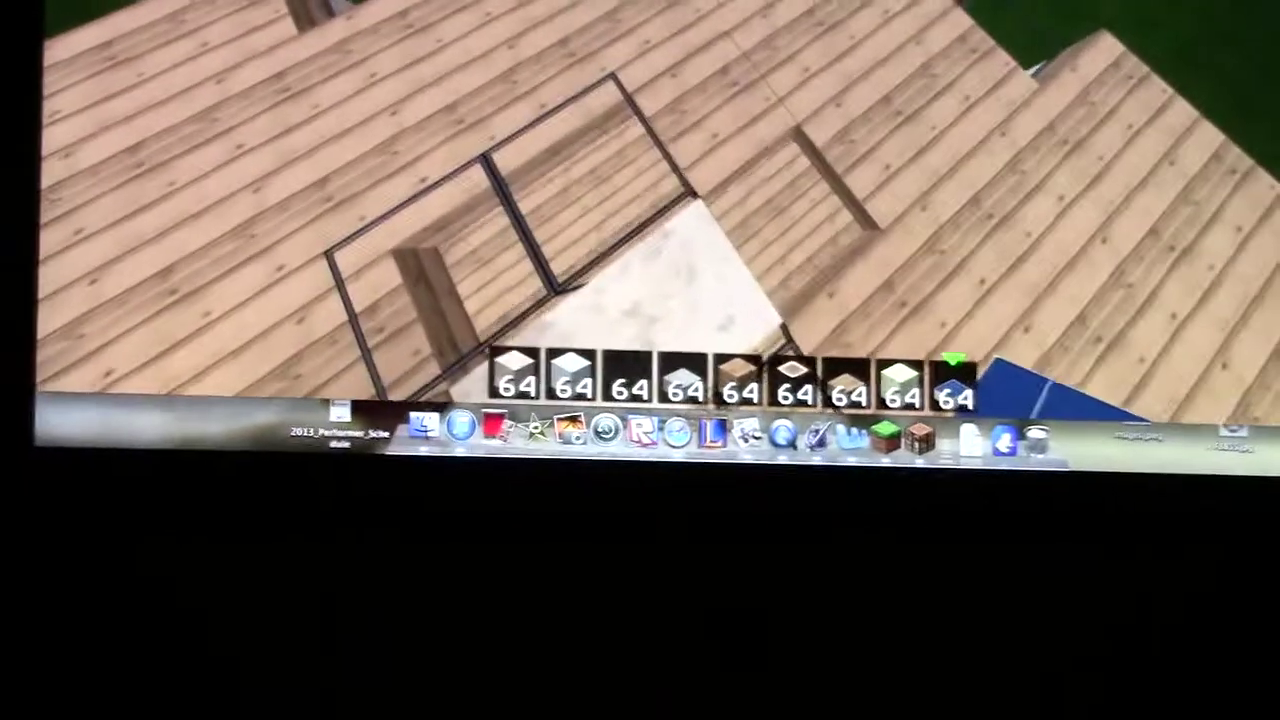
pyautogui.scroll(-4, 640, 360)
pyautogui.scroll(-1, 640, 360)
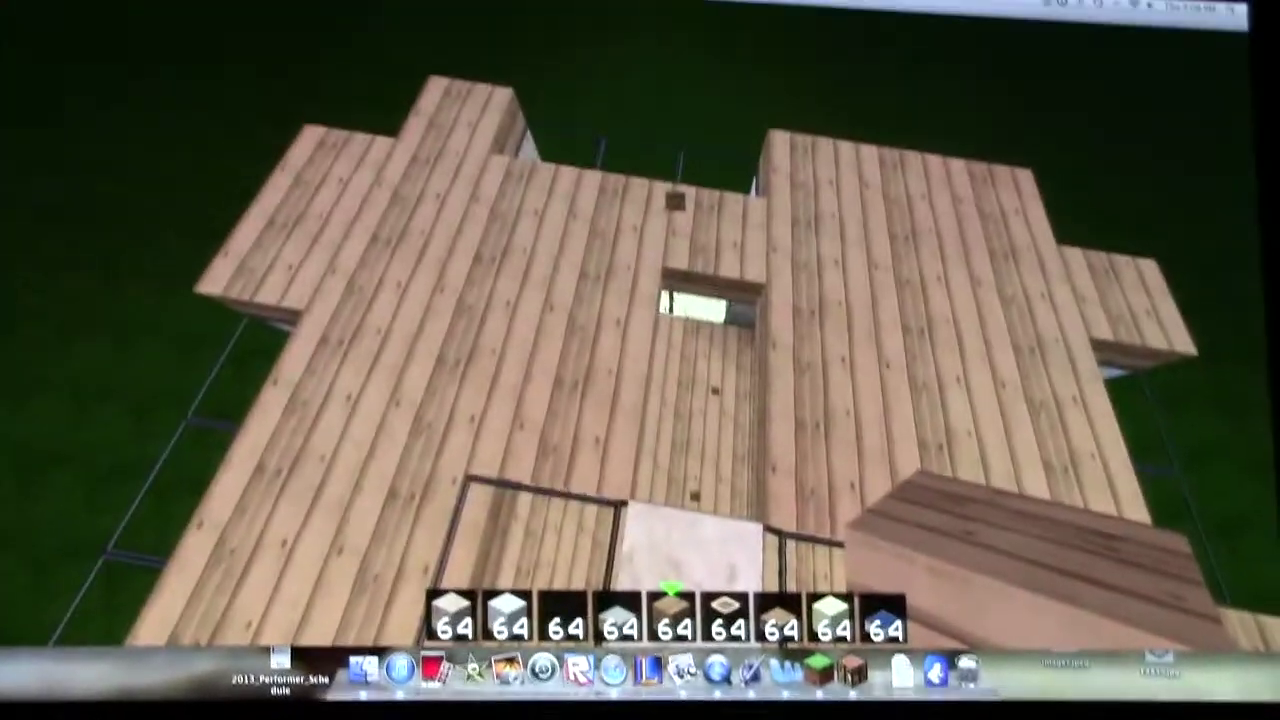
pyautogui.scroll(-1, 640, 360)
pyautogui.scroll(-1, 640, 360)
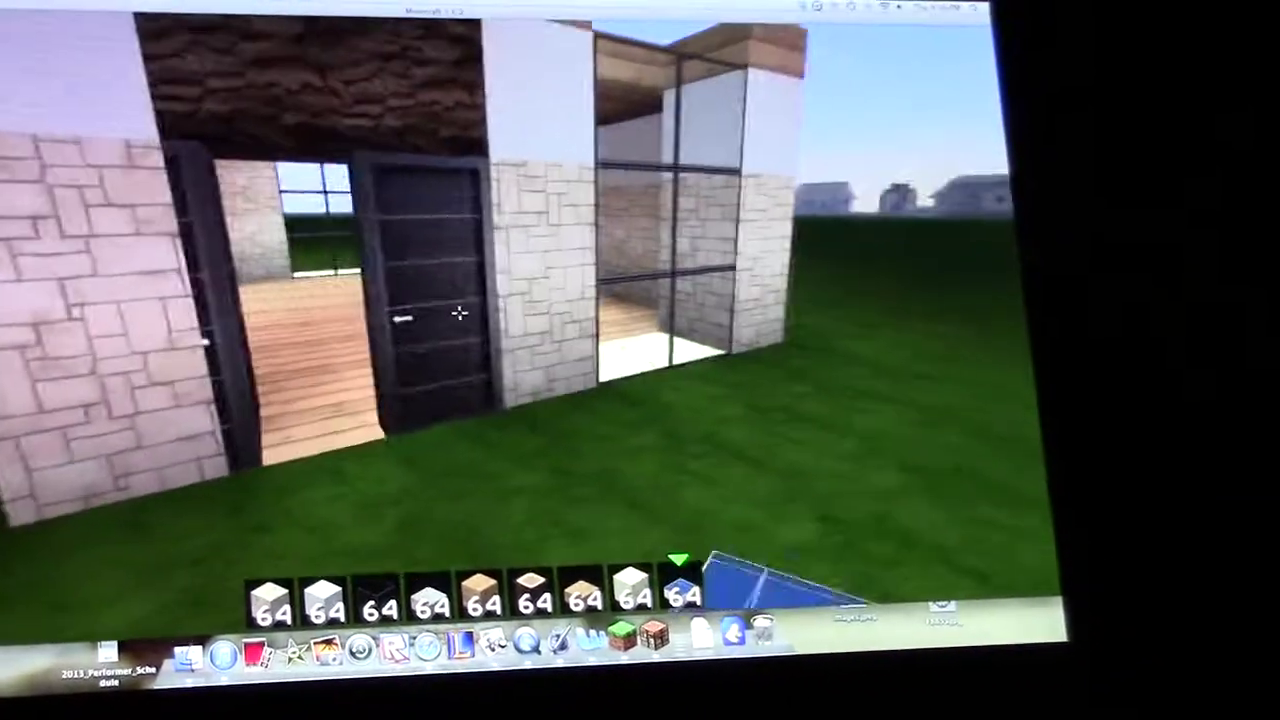
# Walk through the doorway into the room and submit /time set 0
pyautogui.press('w')
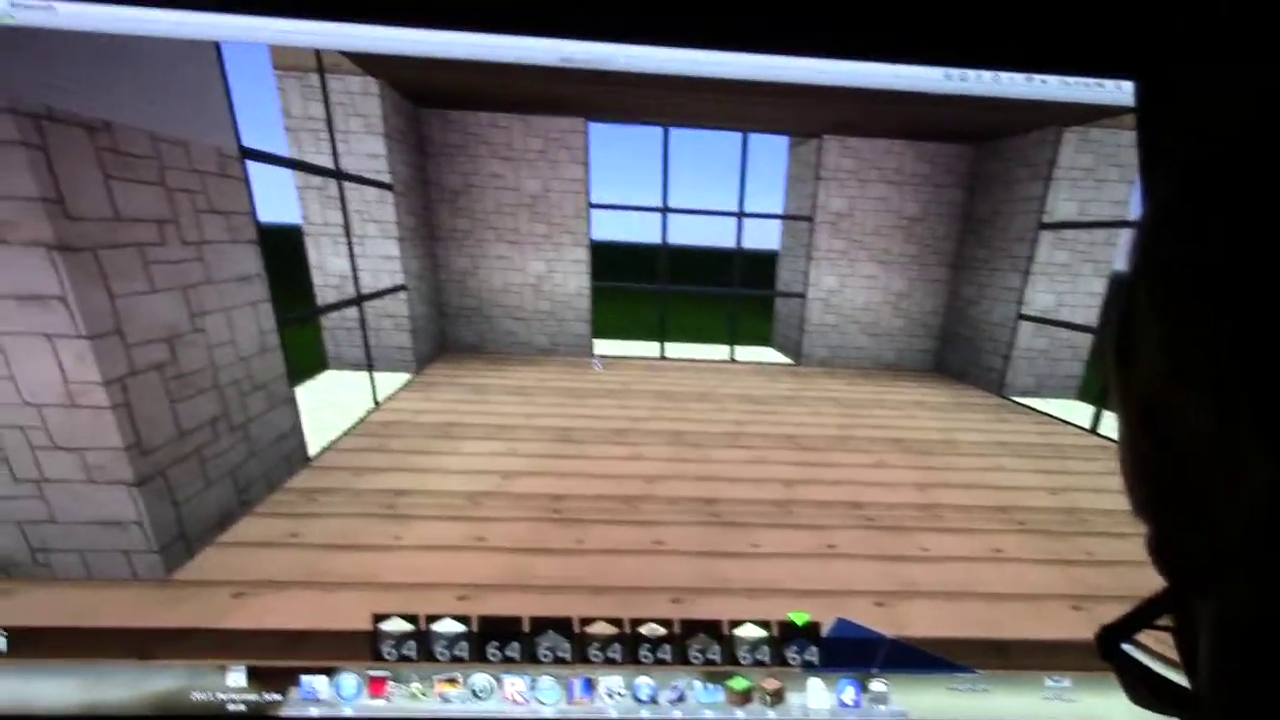
pyautogui.write('/time set 0')
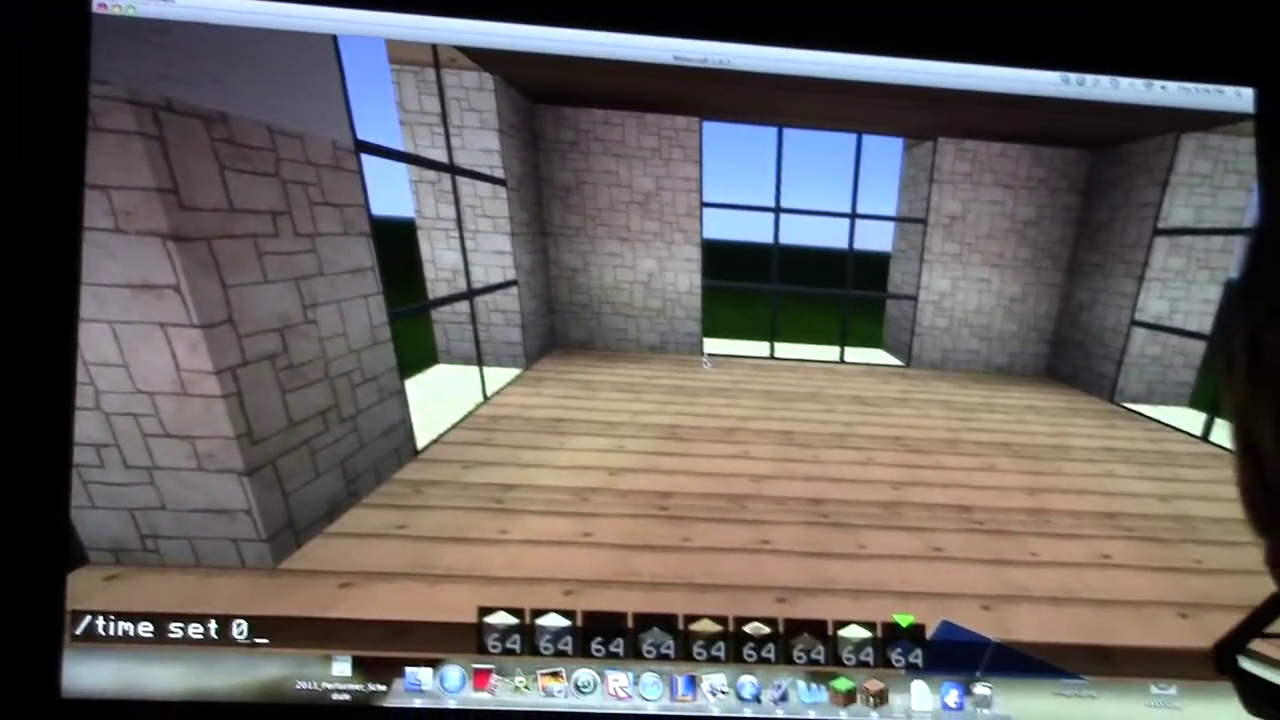
pyautogui.press('Return')
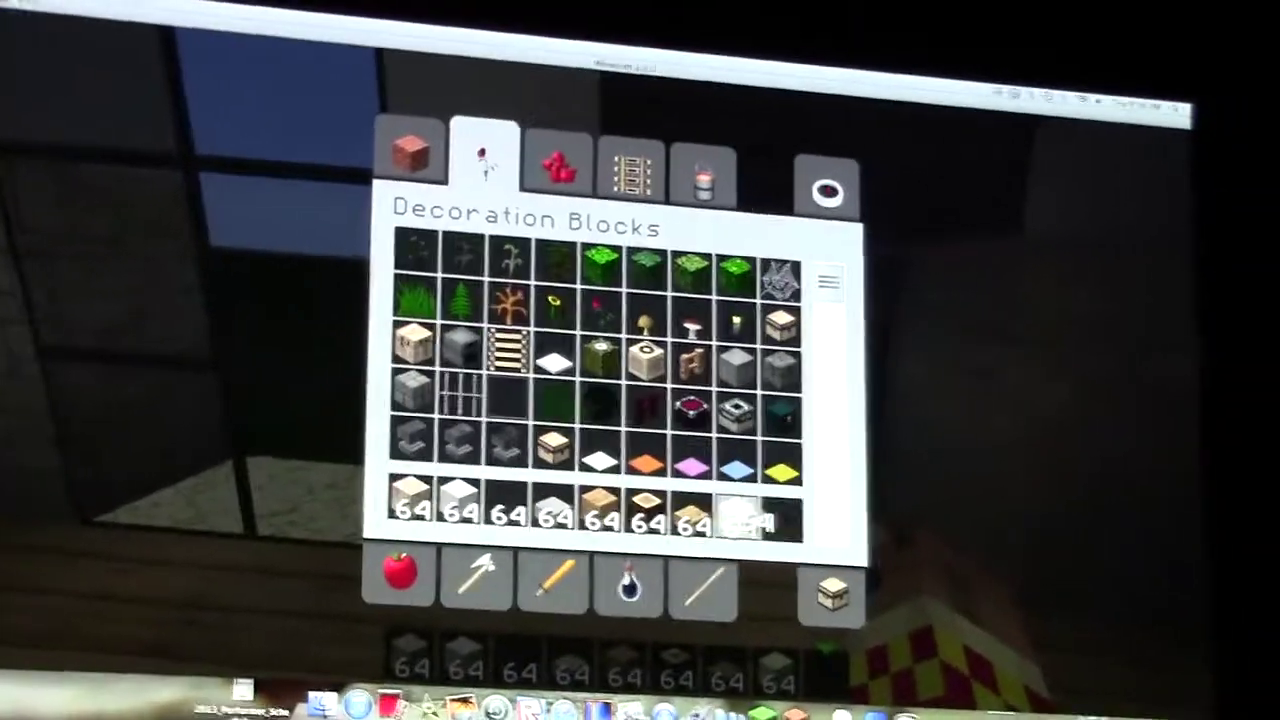
# Reopen the creative inventory and browse the Building Blocks, Decoration and Redstone tabs
pyautogui.press('e')
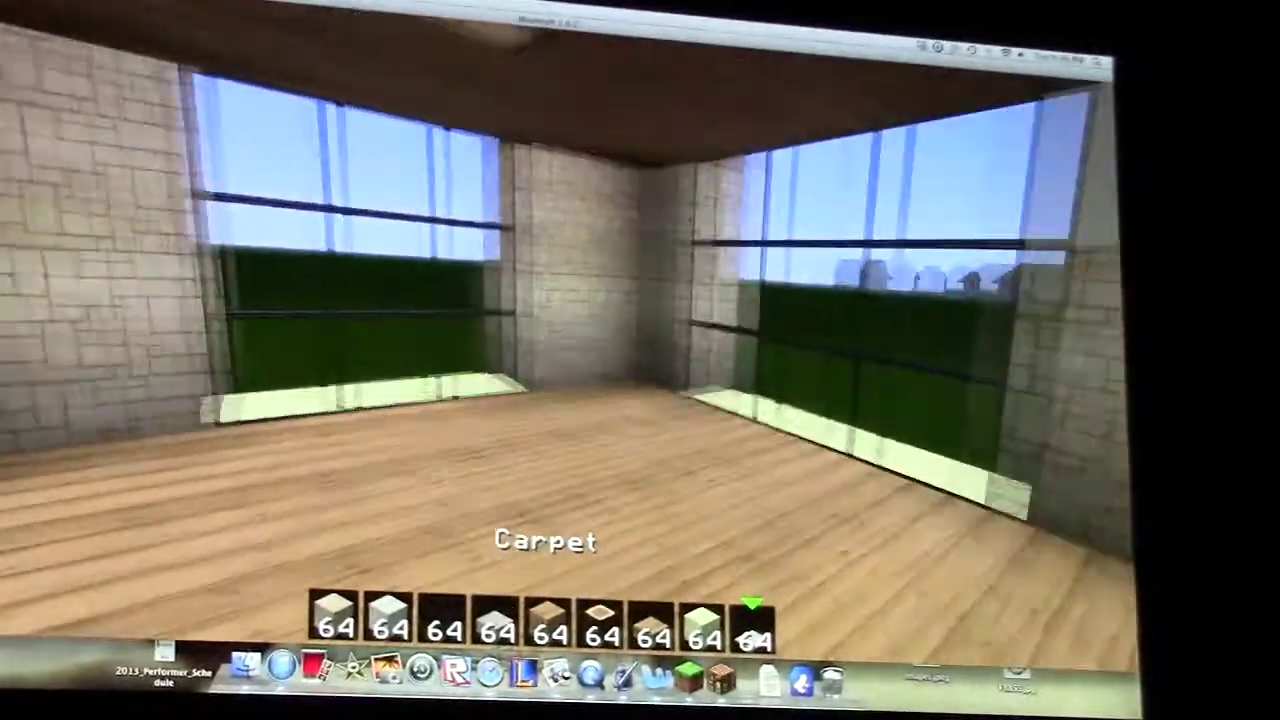
pyautogui.press('e')
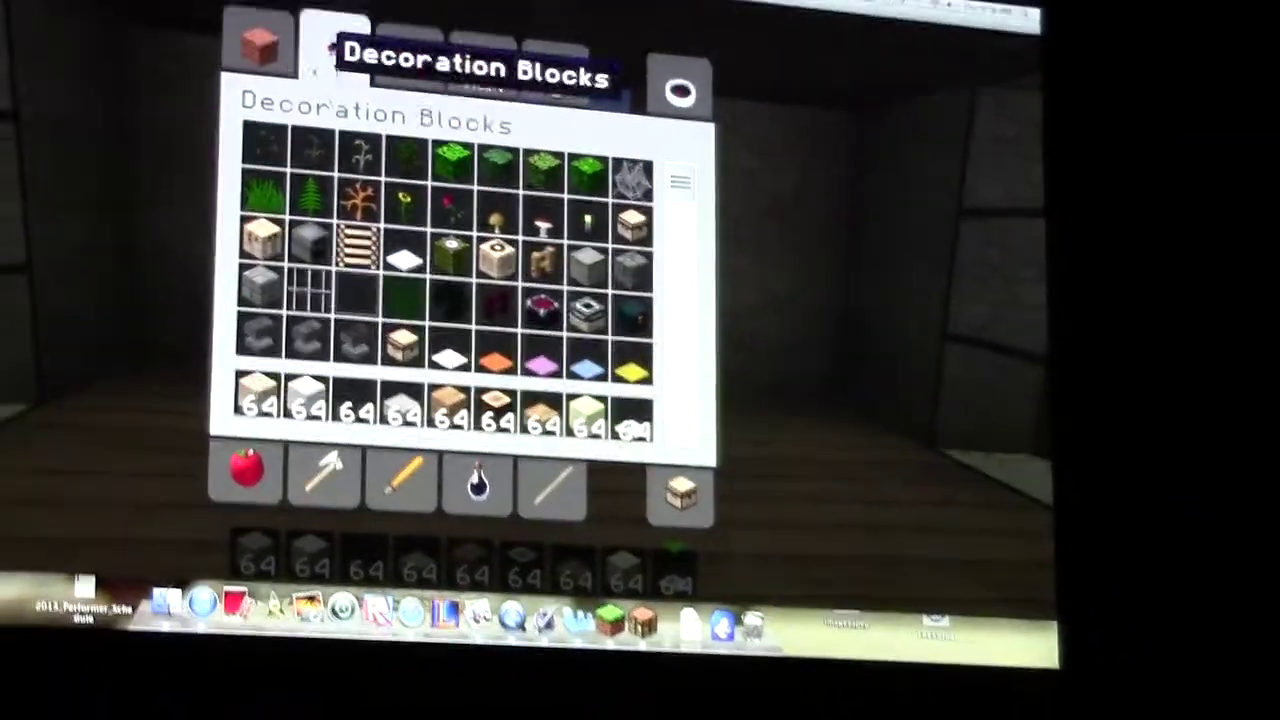
pyautogui.click(308, 100)
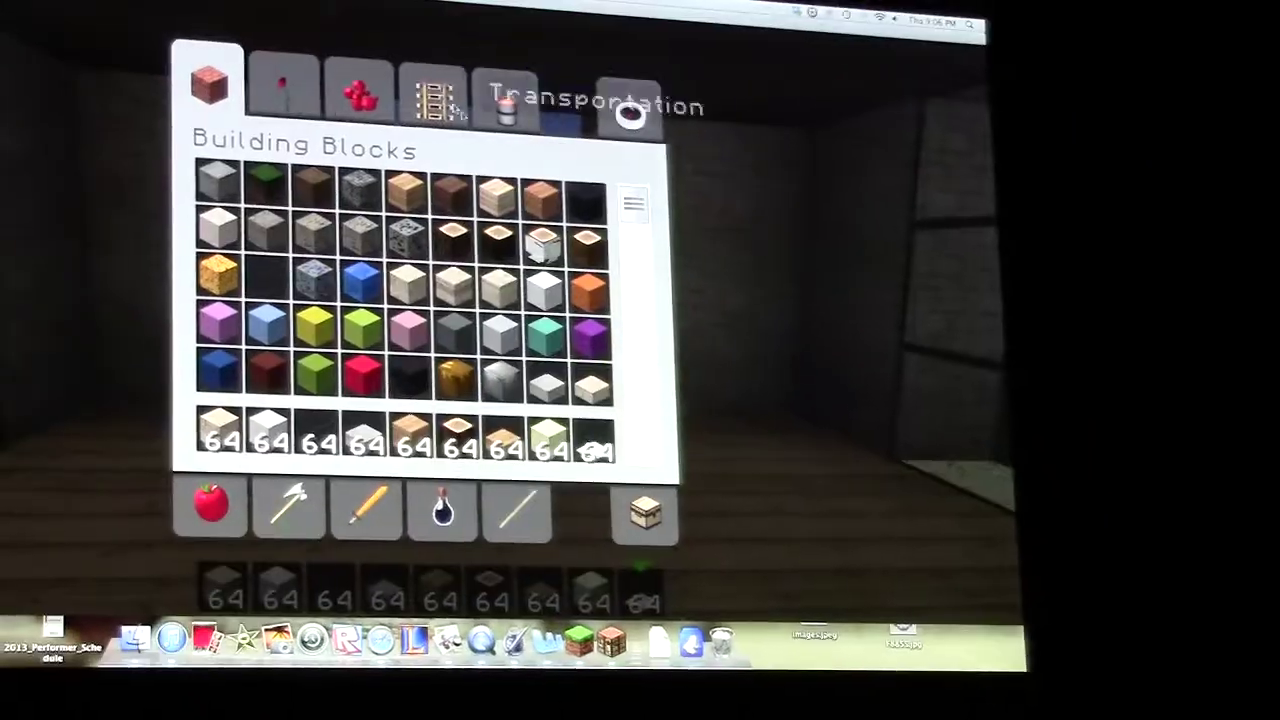
pyautogui.click(342, 93)
pyautogui.click(393, 100)
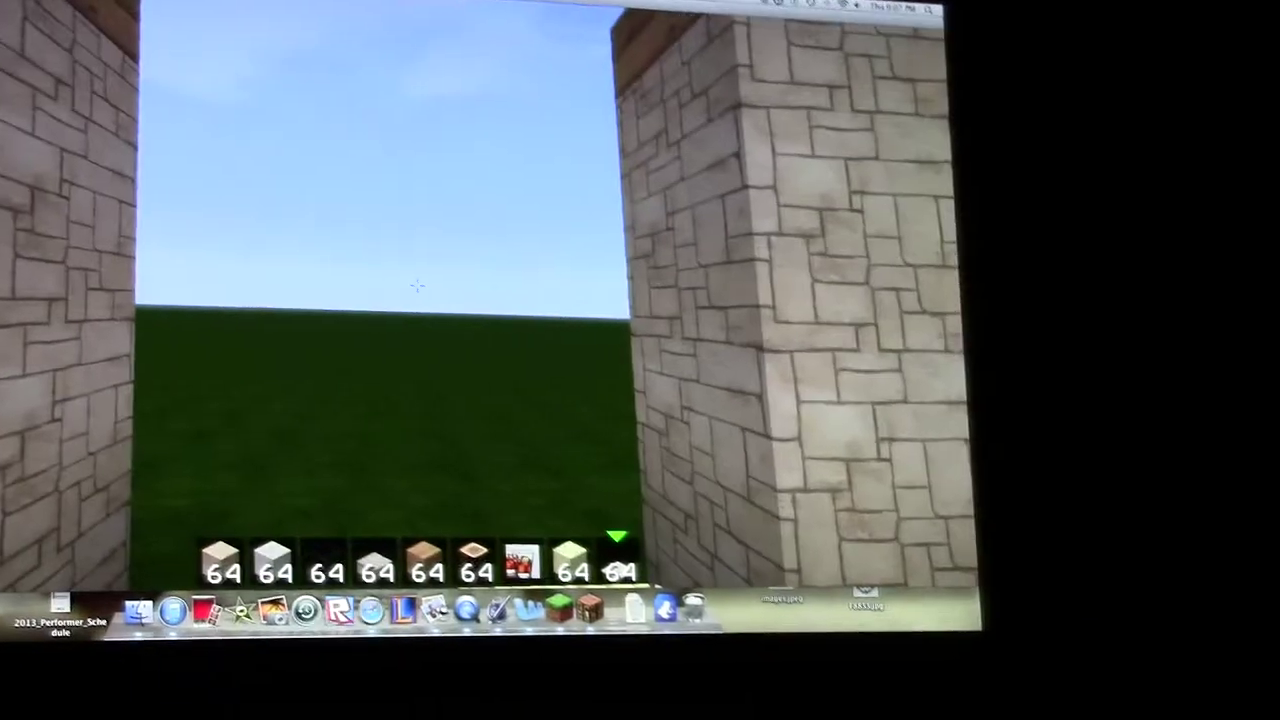
pyautogui.scroll(-1, 466, 232)
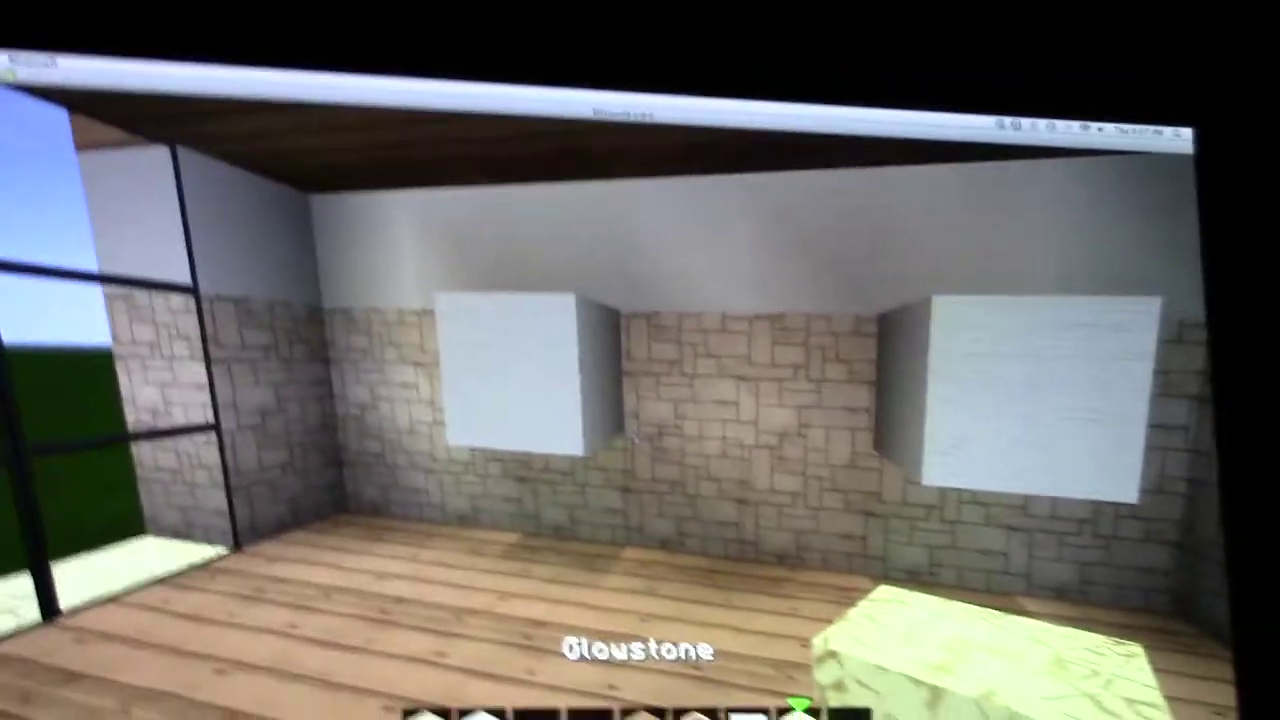
# Stack stone slabs into a stepped base beneath the quartz TV alcove
pyautogui.press('4')
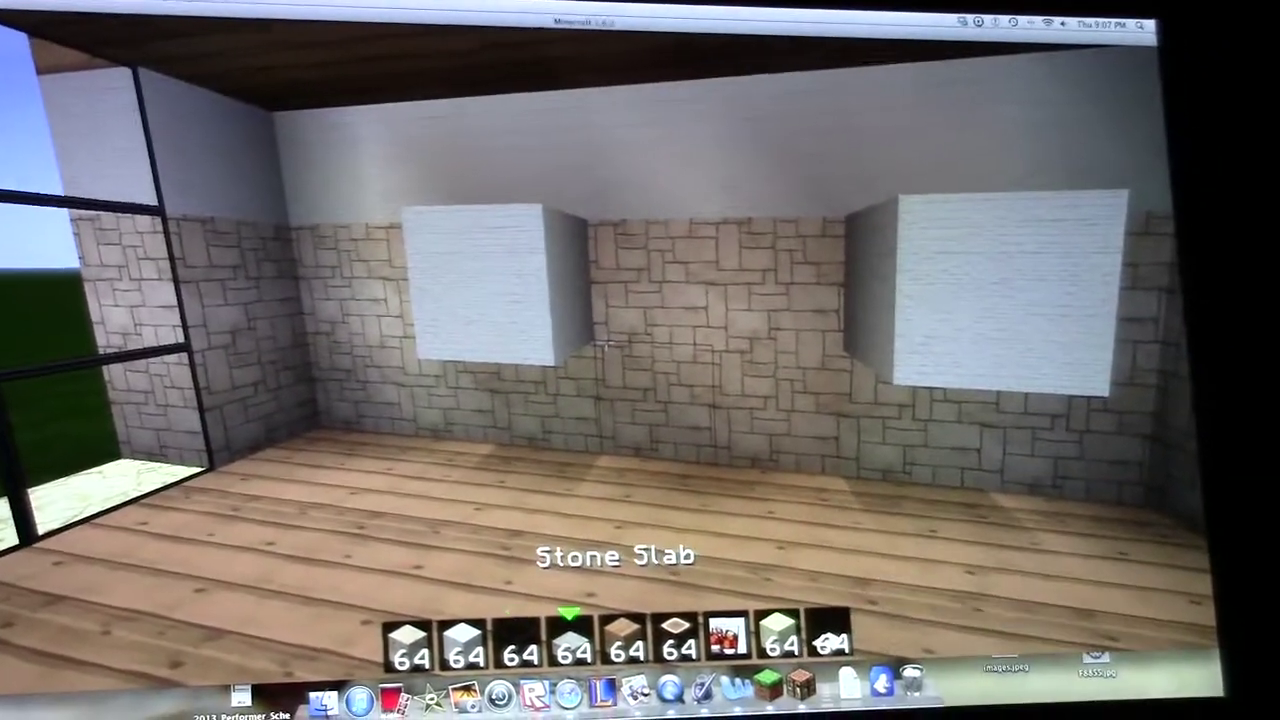
pyautogui.rightClick(440, 262)
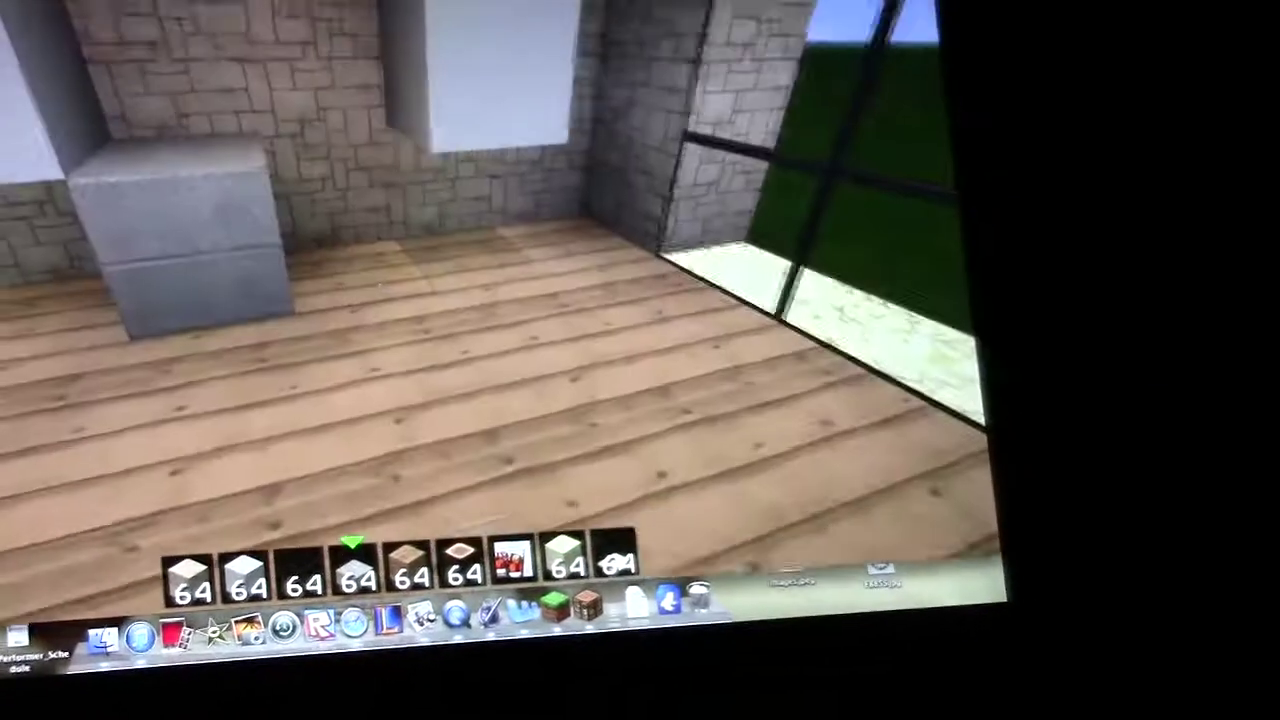
pyautogui.rightClick(500, 357)
pyautogui.rightClick(540, 400)
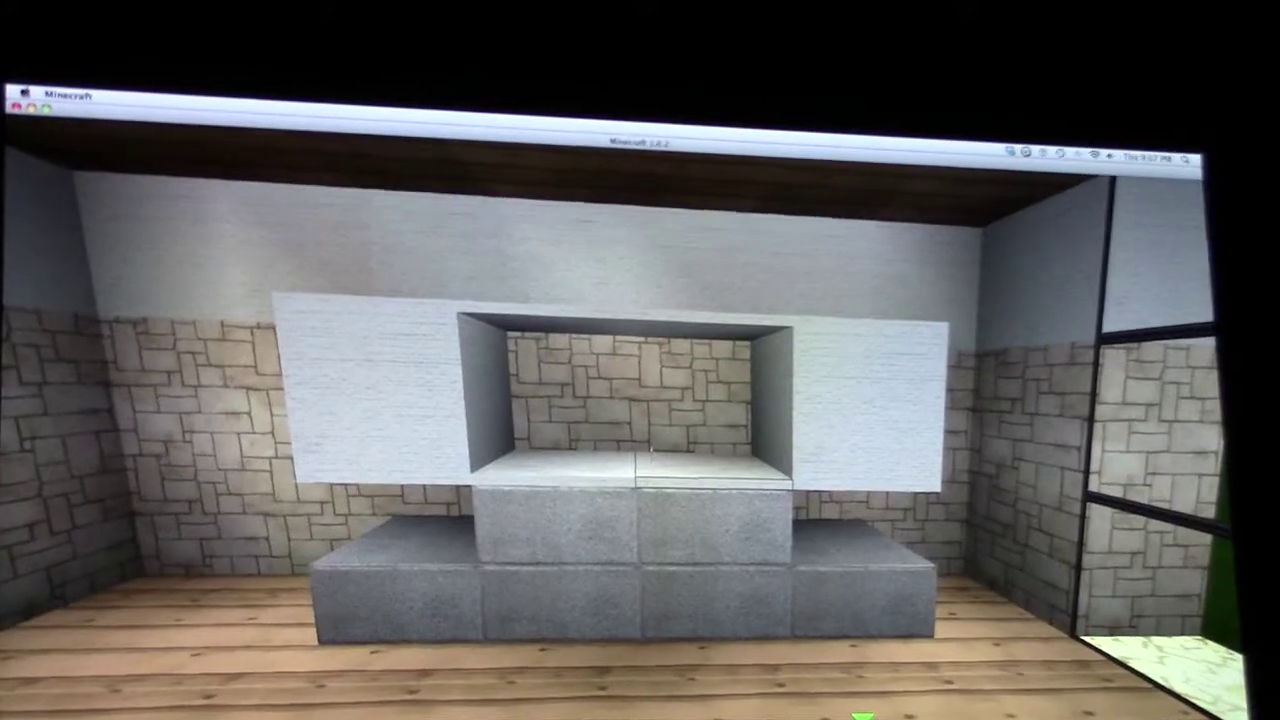
pyautogui.scroll(-2, 640, 445)
pyautogui.scroll(-1, 640, 445)
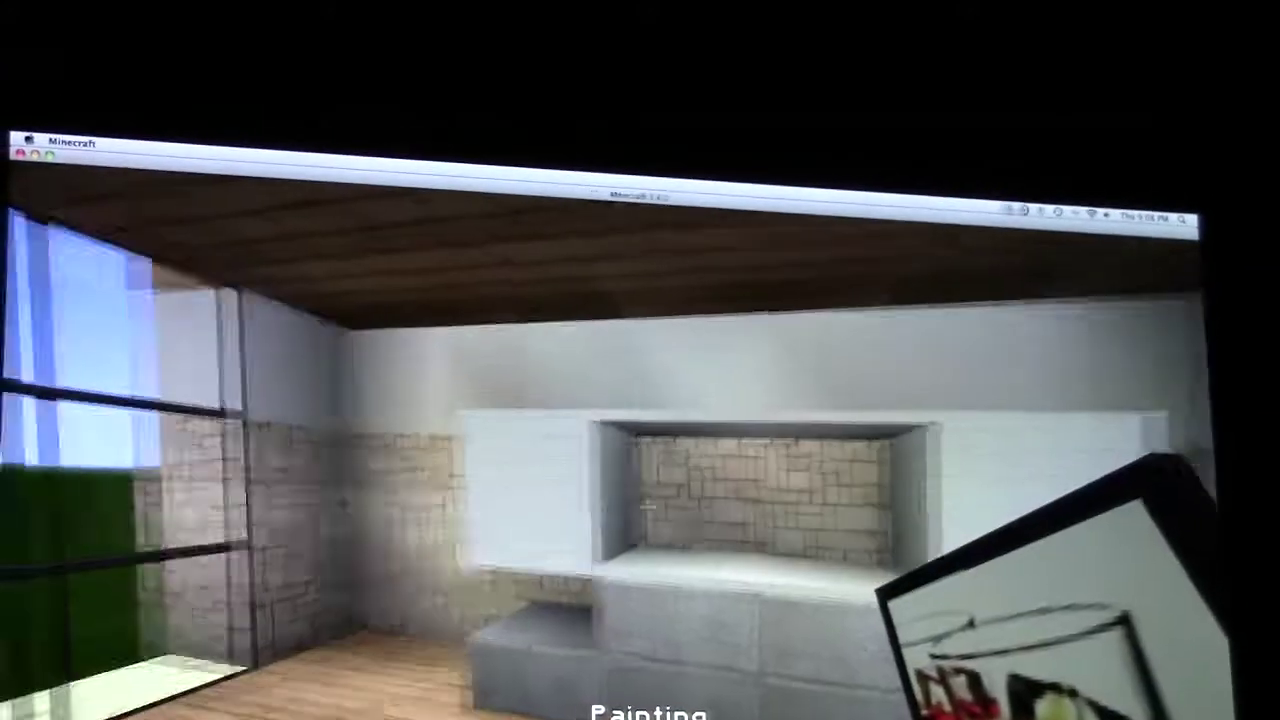
# Replace the small alcove painting with the large purple one, then step back
pyautogui.rightClick(592, 462)
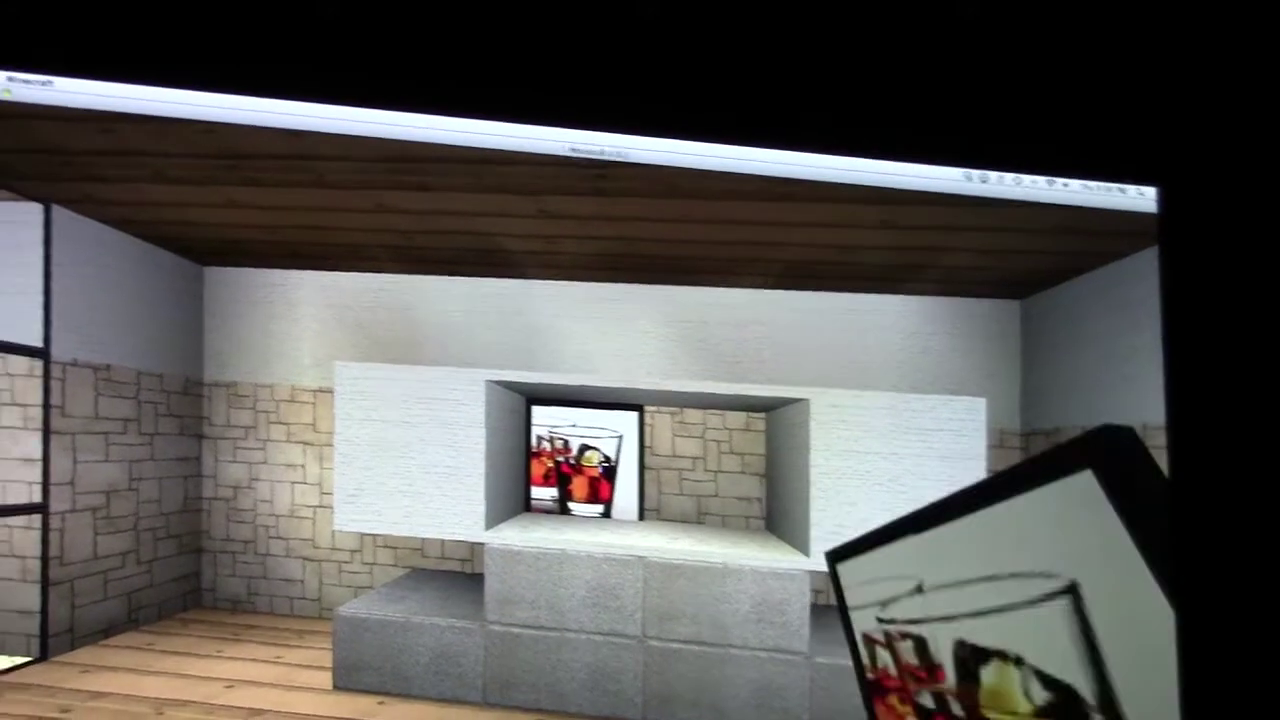
pyautogui.click(590, 462)
pyautogui.rightClick(590, 465)
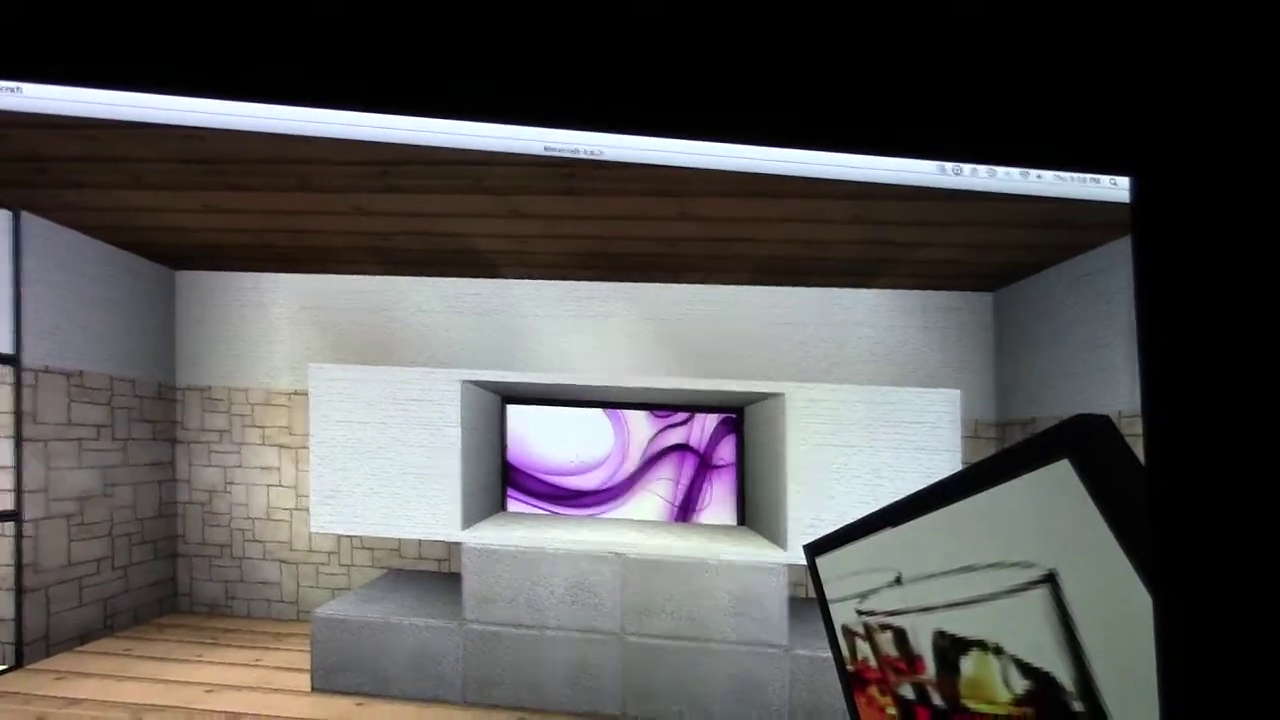
pyautogui.press('s')
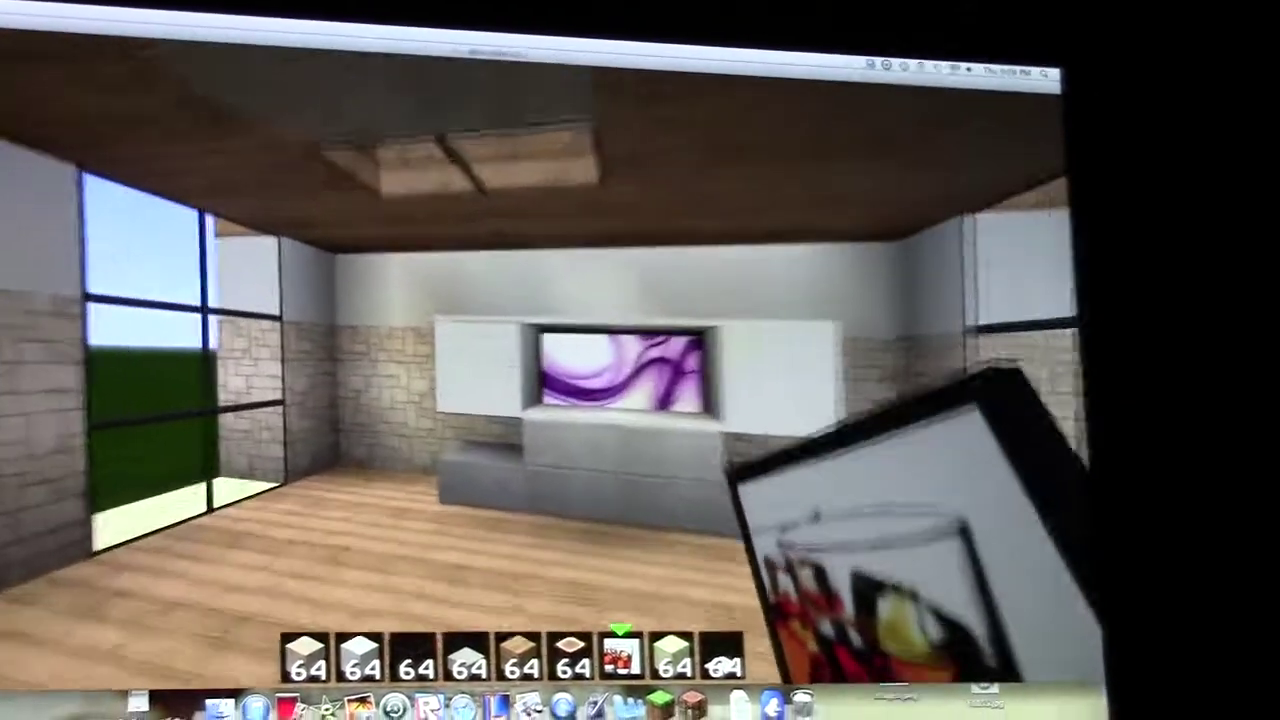